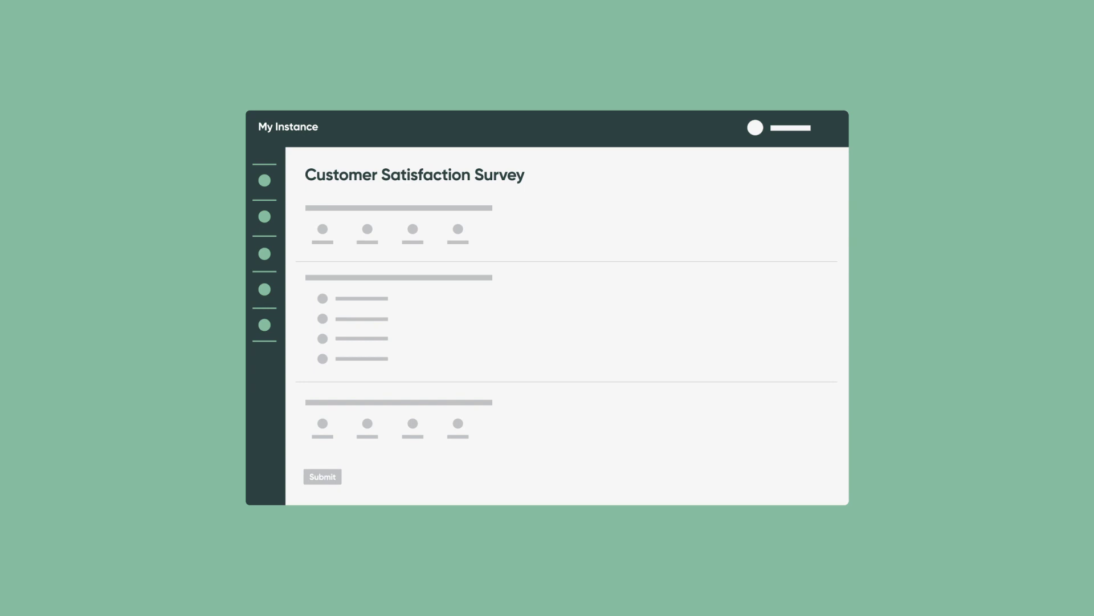
Step: Answer the first two sample survey questions in the intro
left_click(369, 234)
left_click(323, 301)
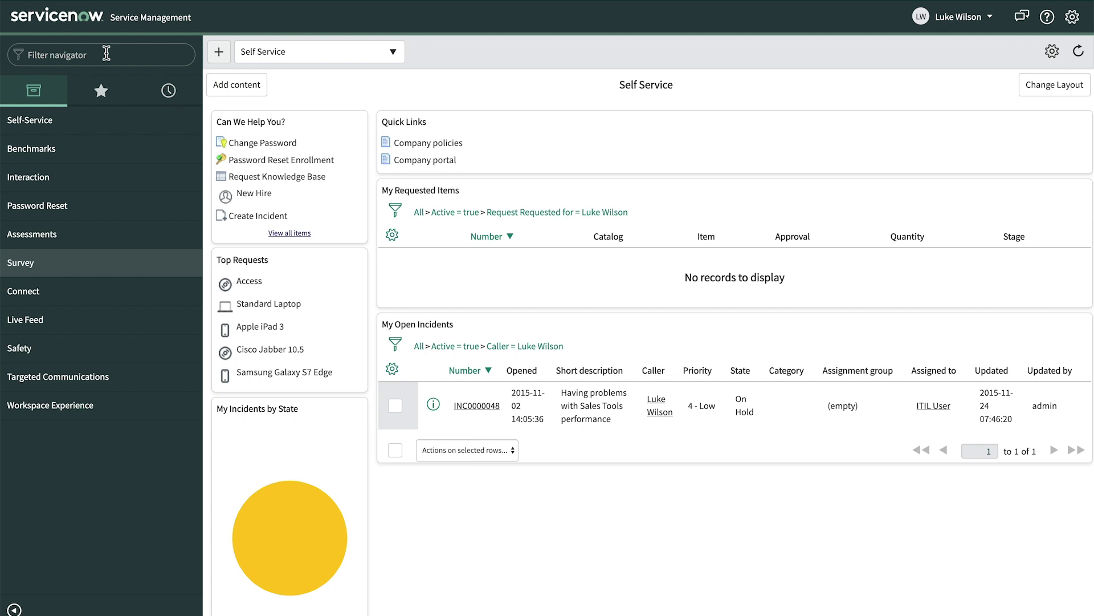
Step: Add a scale question 'Overall satisfaction' asking 'Please rate your overall satisfaction with your issue'
left_click(21, 262)
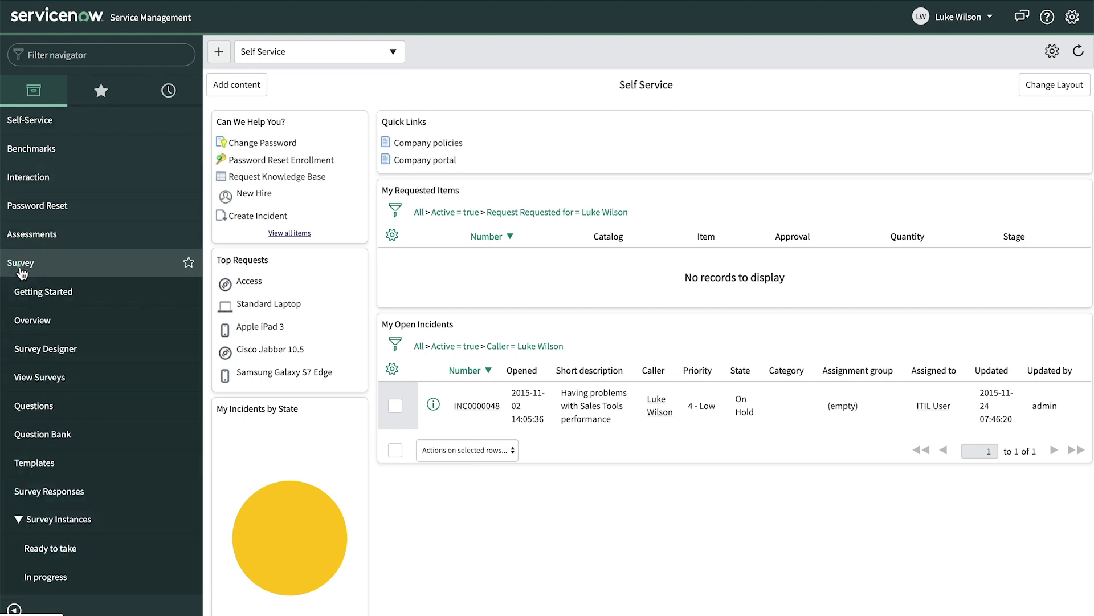
left_click(34, 349)
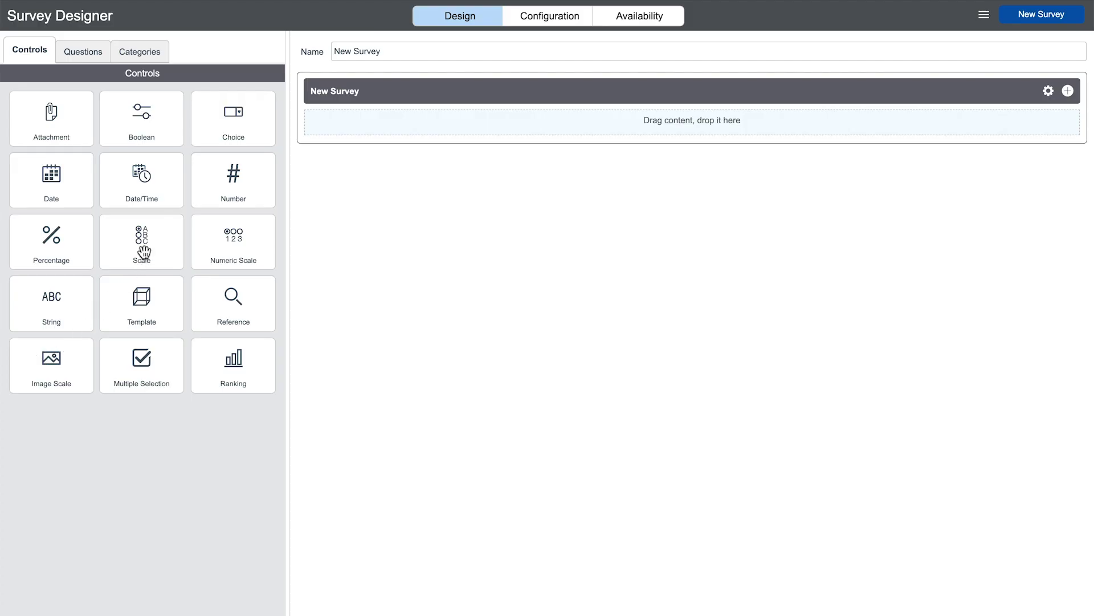
left_click_drag(143, 252, 394, 143)
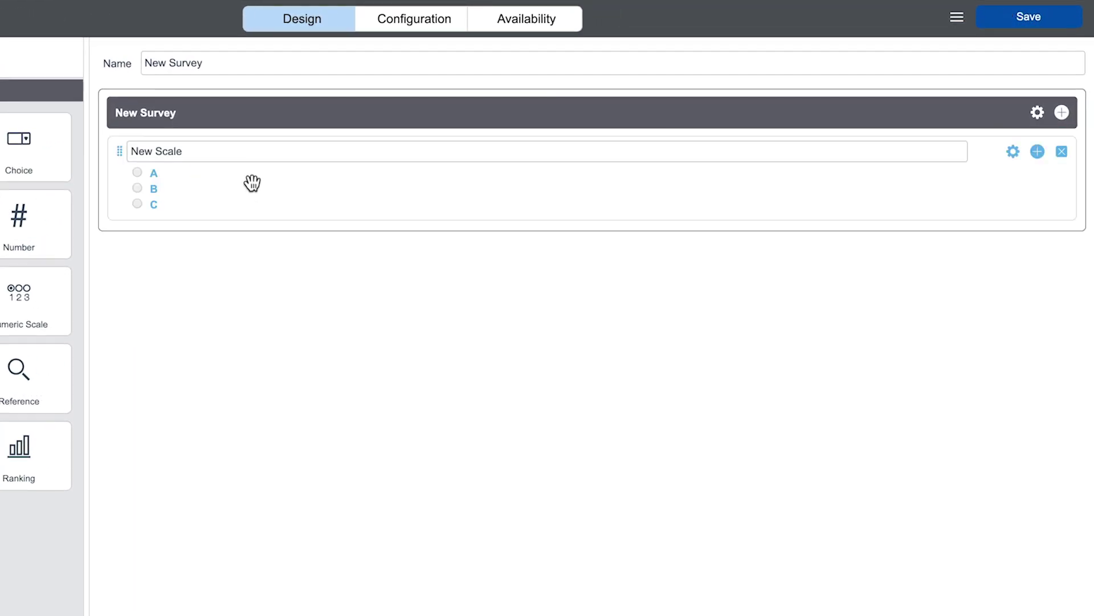
left_click(1013, 151)
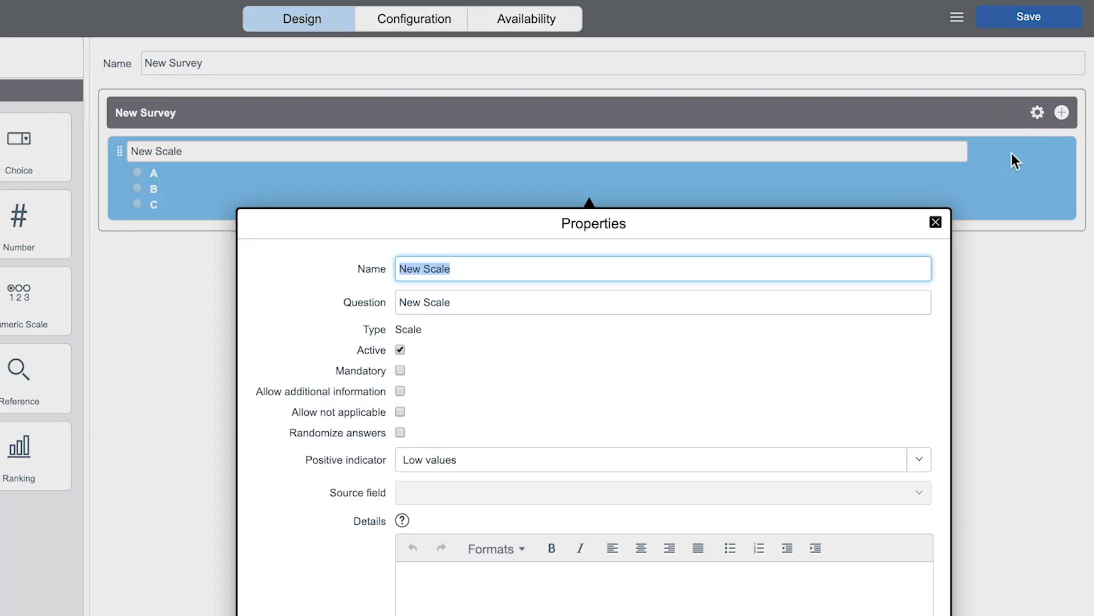
type("Overall satisfaction")
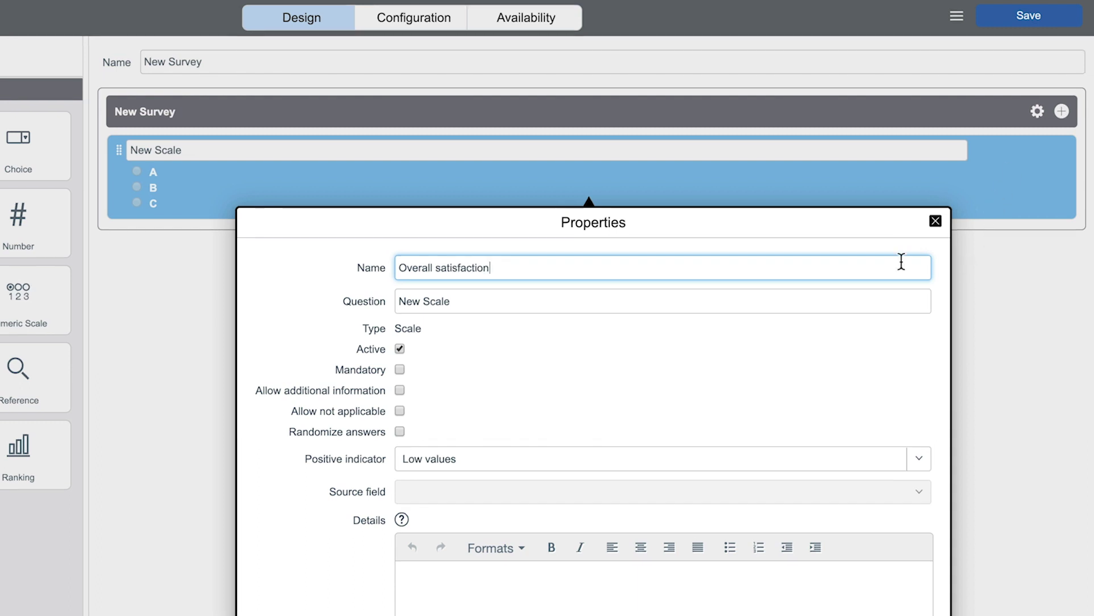
left_click(750, 303)
type("Please rate your overall satisfaction with your issue")
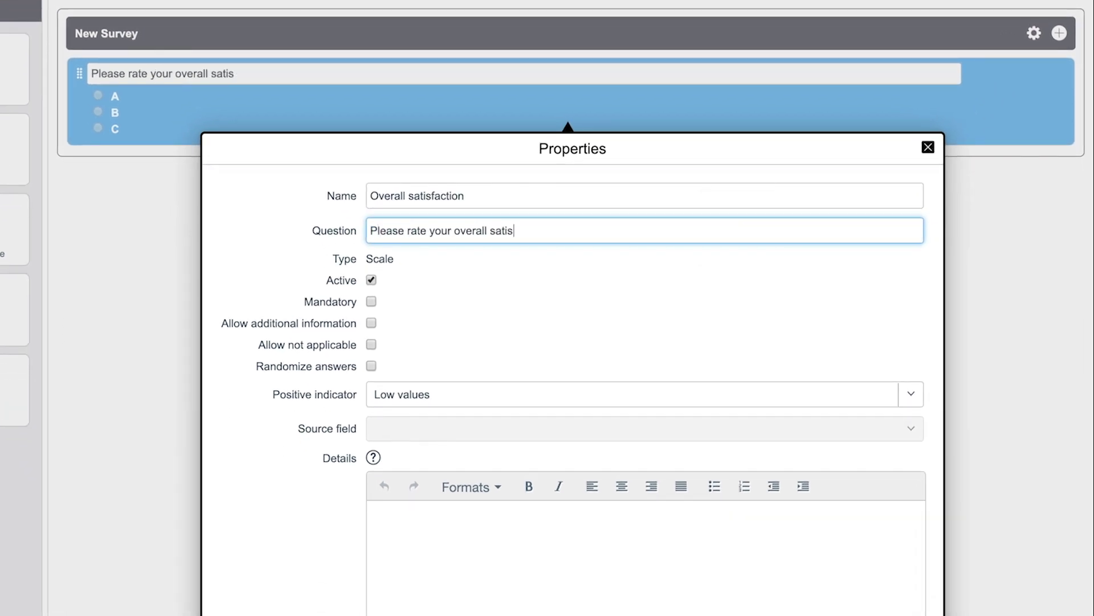
Step: Make it mandatory with choices Excellent, Very good, Fair and Poor (value 4)
left_click(371, 302)
scroll(370, 356, "down", 5)
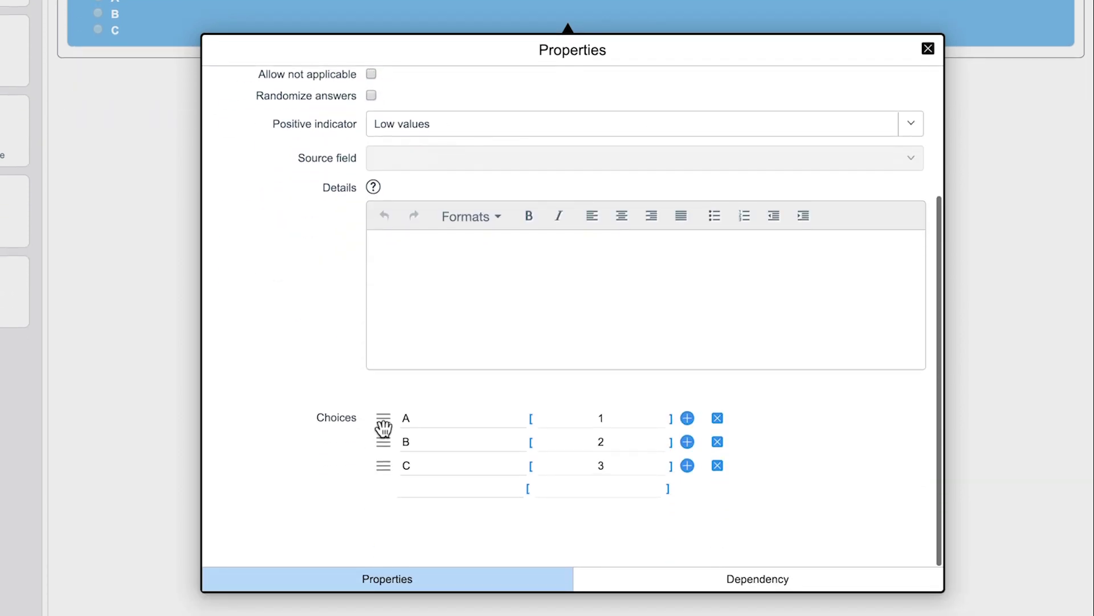
double_click(415, 419)
type("Excellent")
left_click(417, 441)
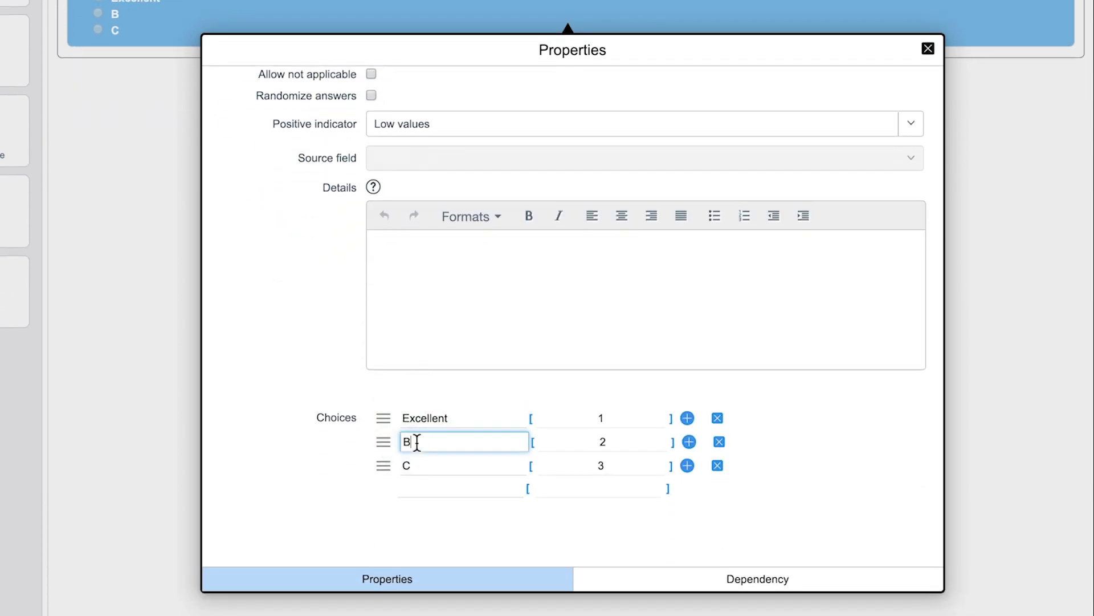
double_click(417, 442)
type("Very good")
left_click(421, 468)
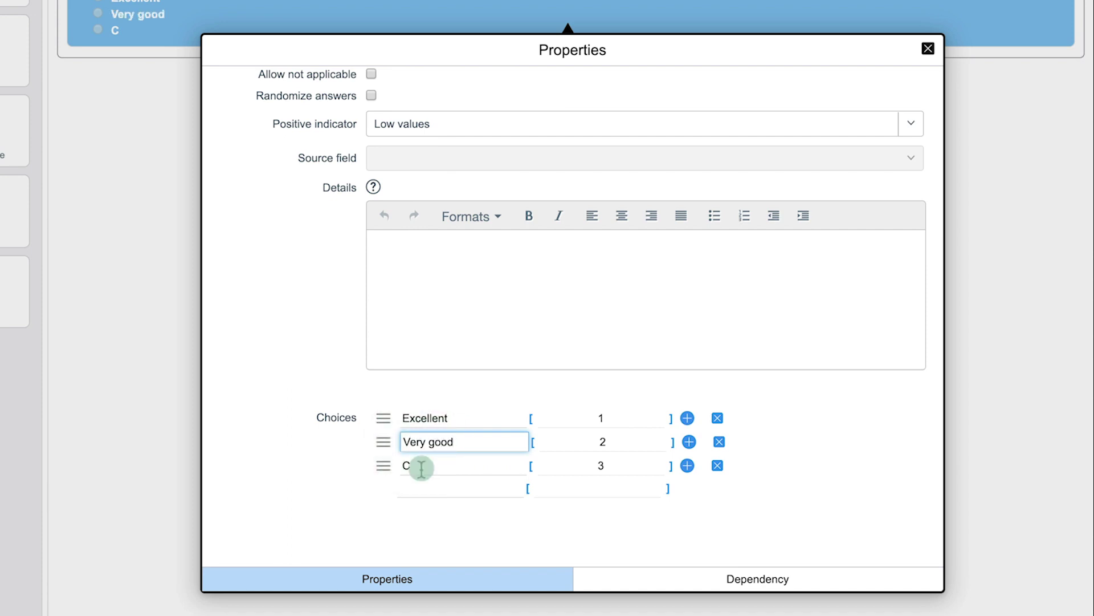
double_click(422, 468)
type("Fair")
left_click(423, 486)
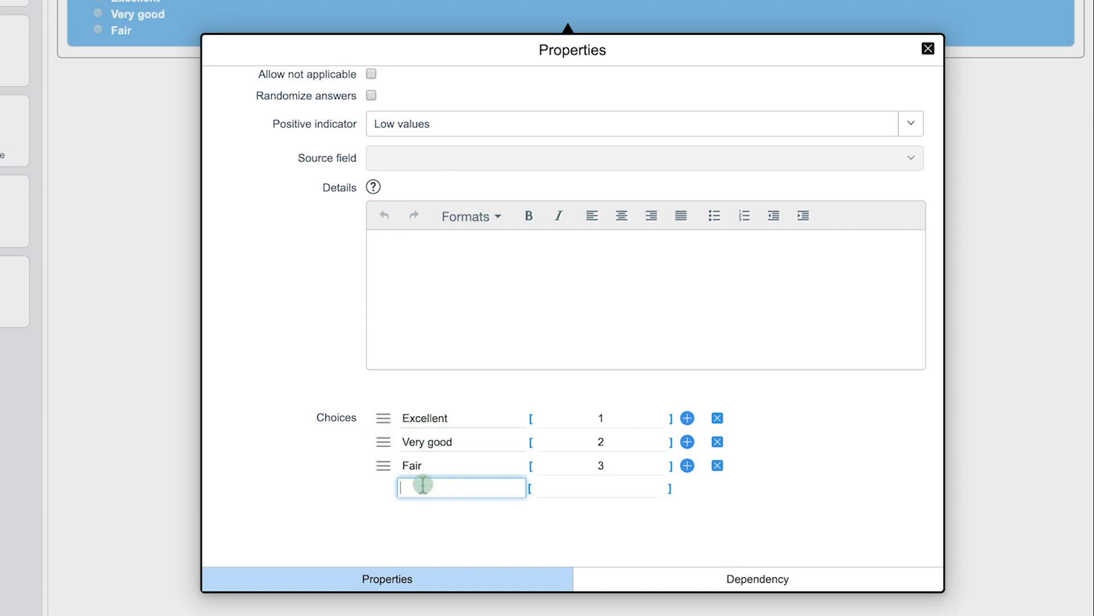
type("Poor")
left_click(599, 487)
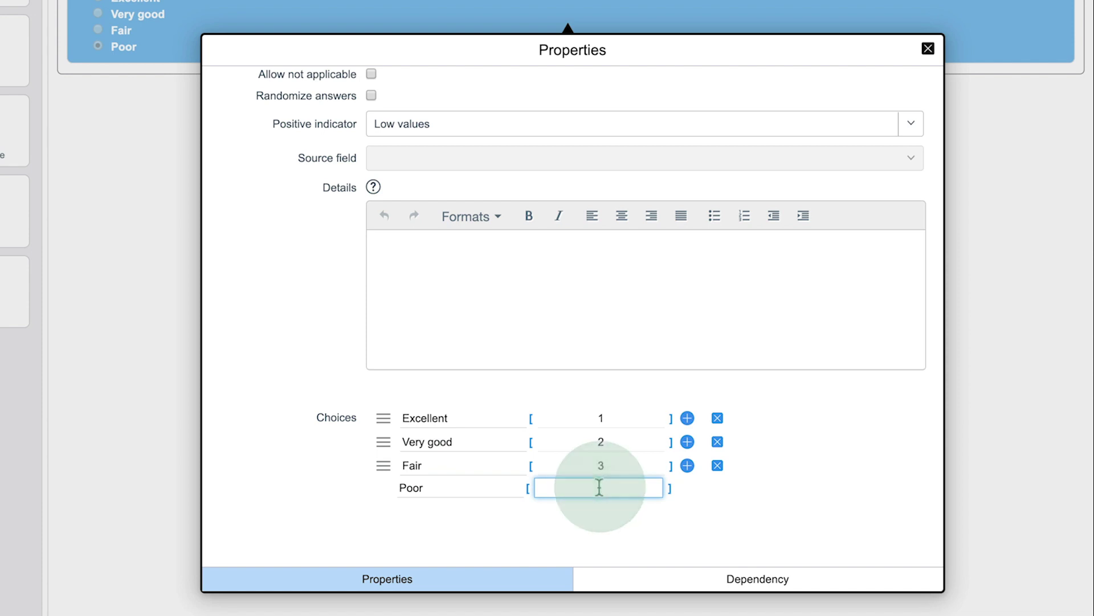
type("4")
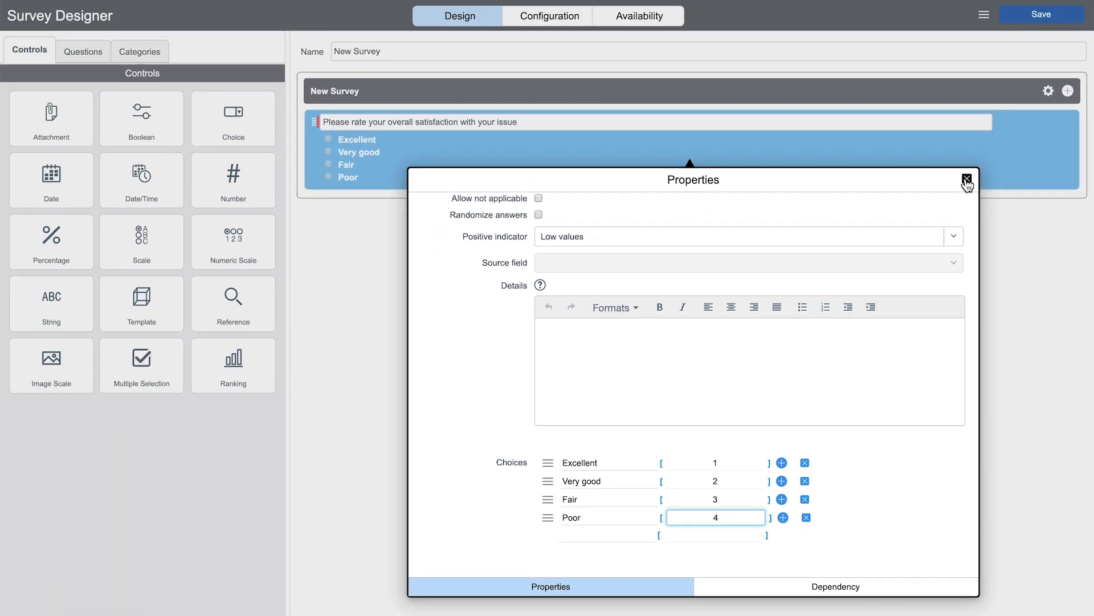
left_click(928, 48)
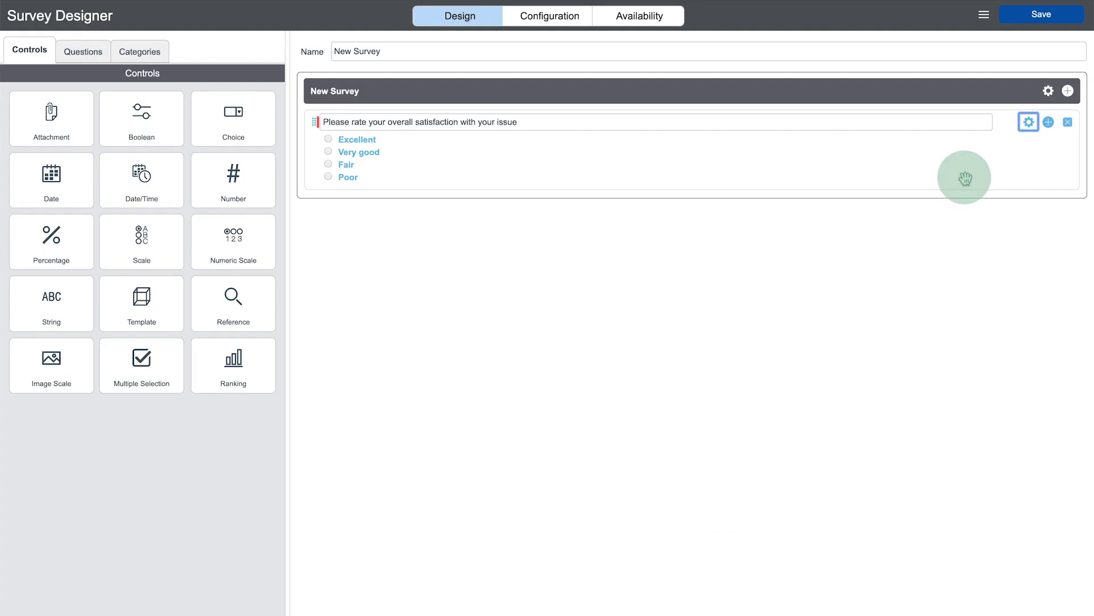
Step: Add a 'Technician' numeric scale question: 'How helpful was the technician? (0=not at all, 5=extremely helpful)'
left_click_drag(231, 234, 393, 214)
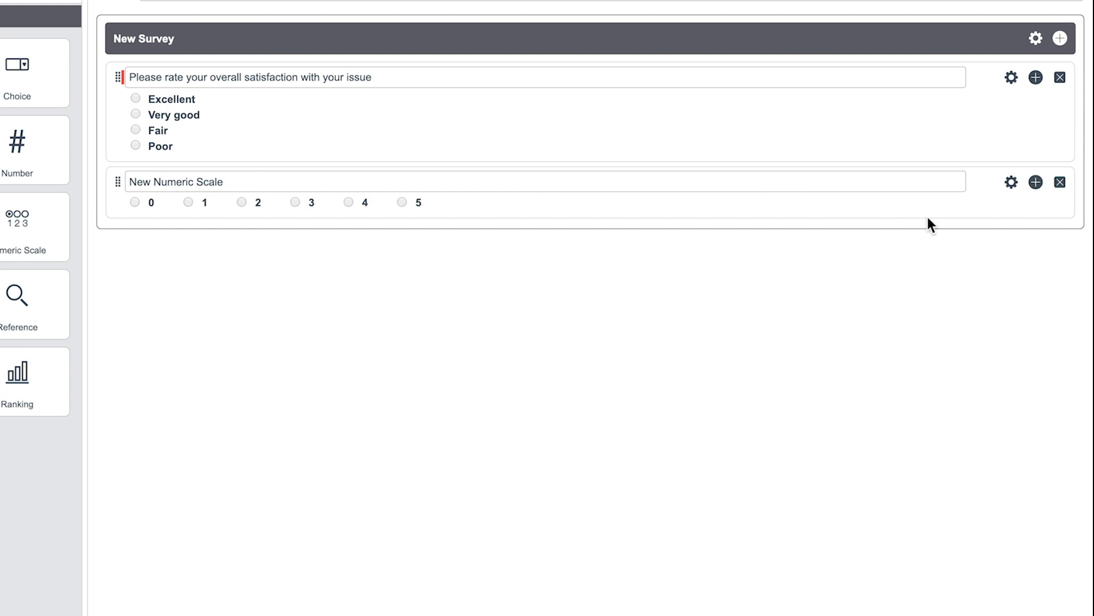
left_click(1011, 182)
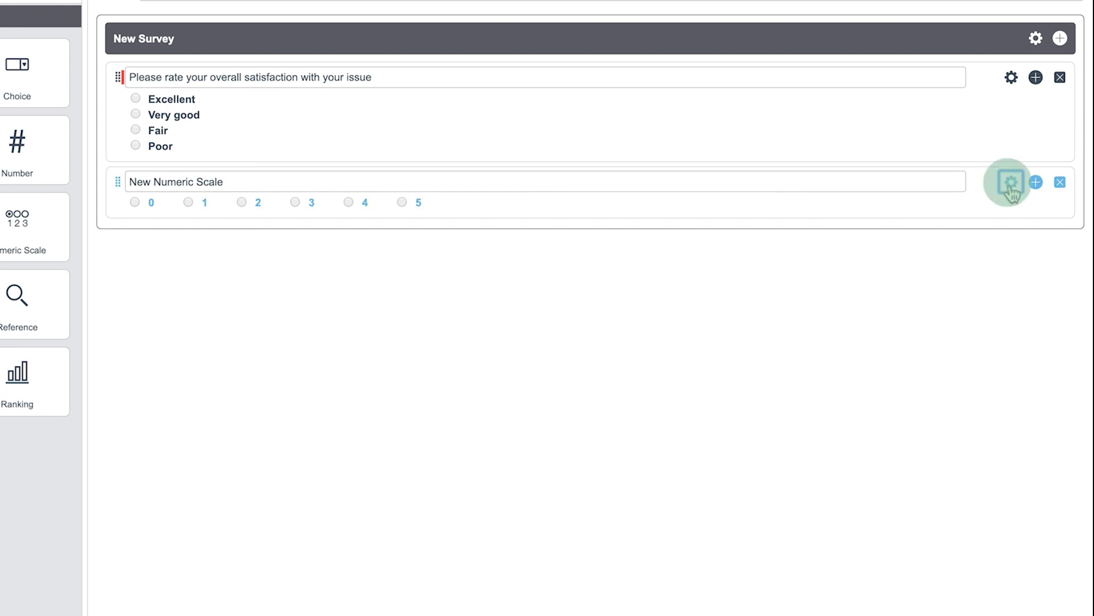
type("Technician")
key("Tab")
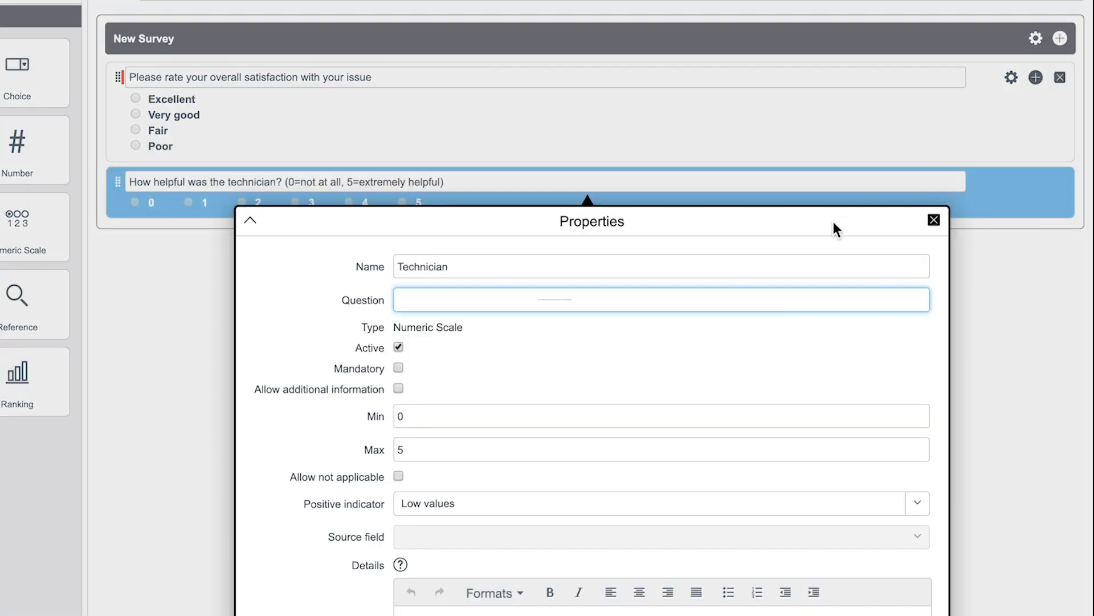
type("How helpful was the technician? (0=not at all, 5=extremely helpful)")
left_click(934, 219)
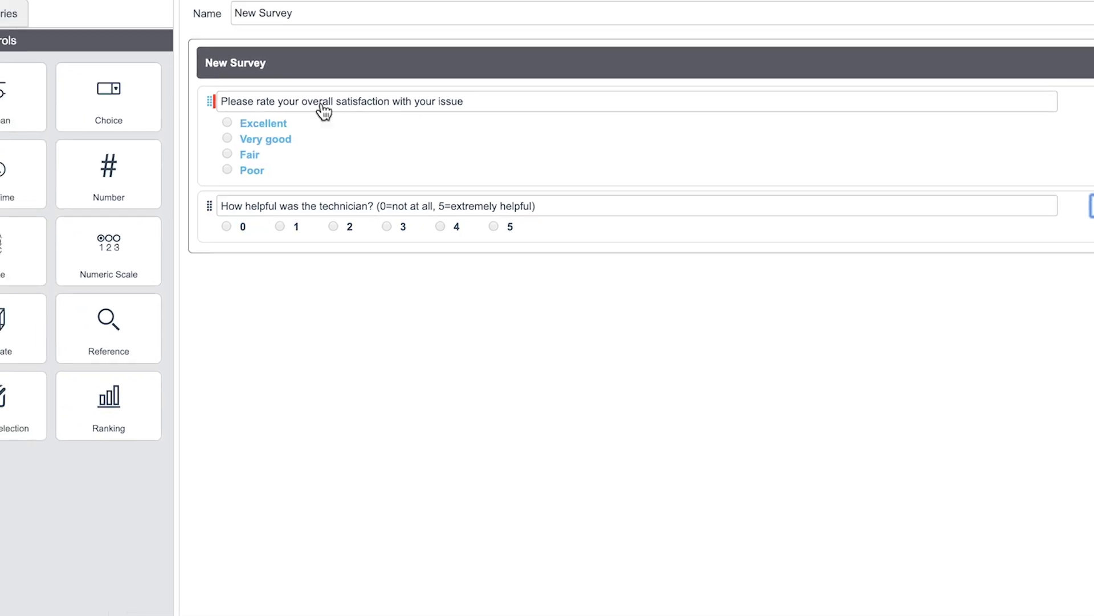
Step: Add a 'Resolution?' choice question asking 'Was the issue resolved to your satisfaction?'
left_click_drag(117, 85, 260, 287)
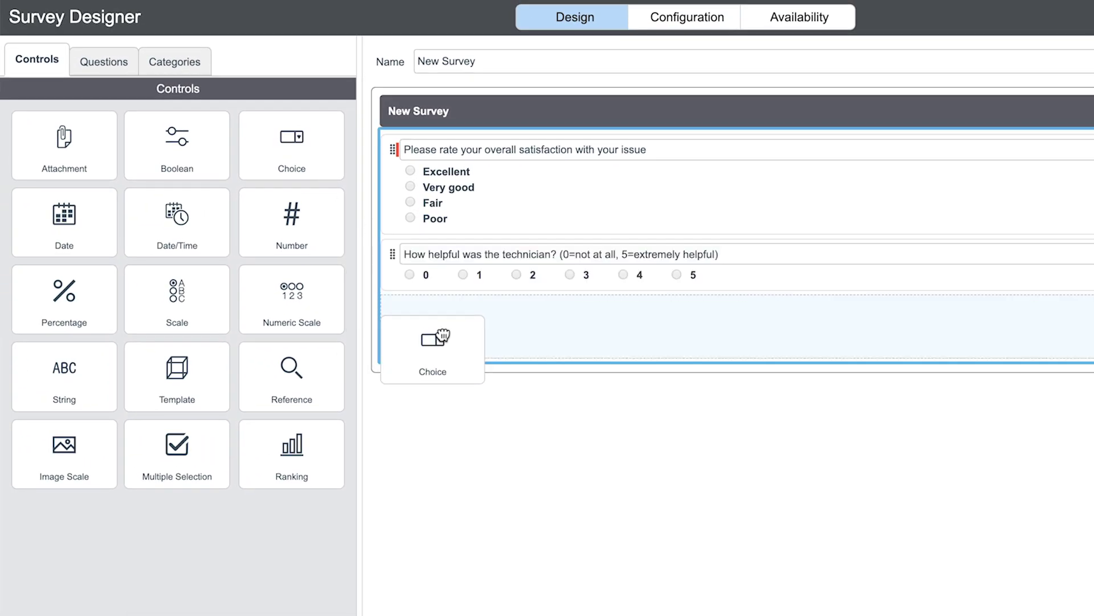
left_click_drag(444, 335, 454, 337)
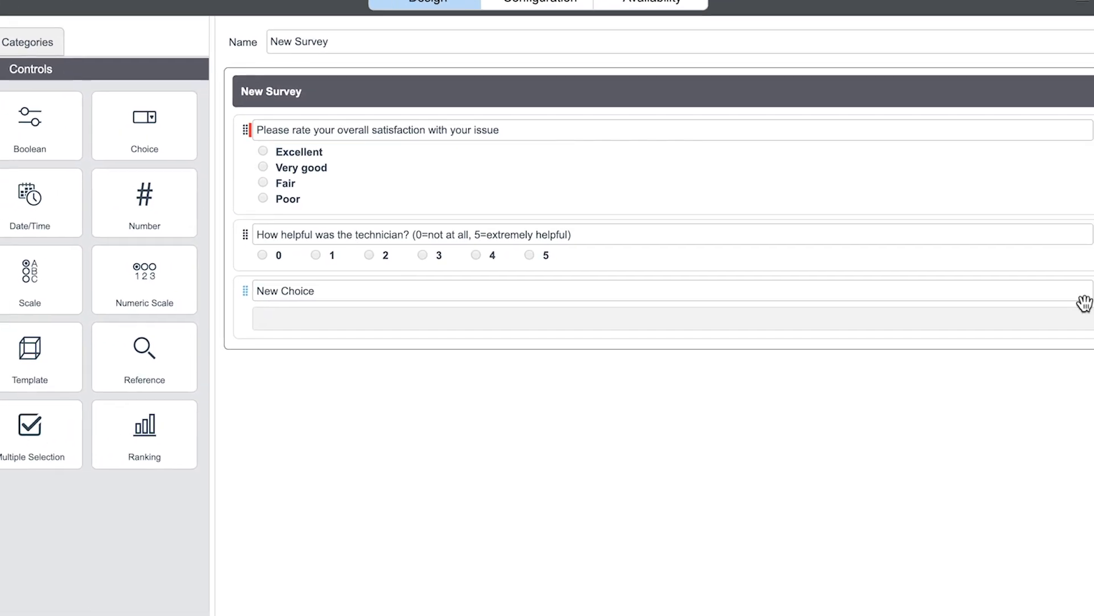
left_click(1093, 312)
key("BackSpace")
type("Resolution?")
key("Tab")
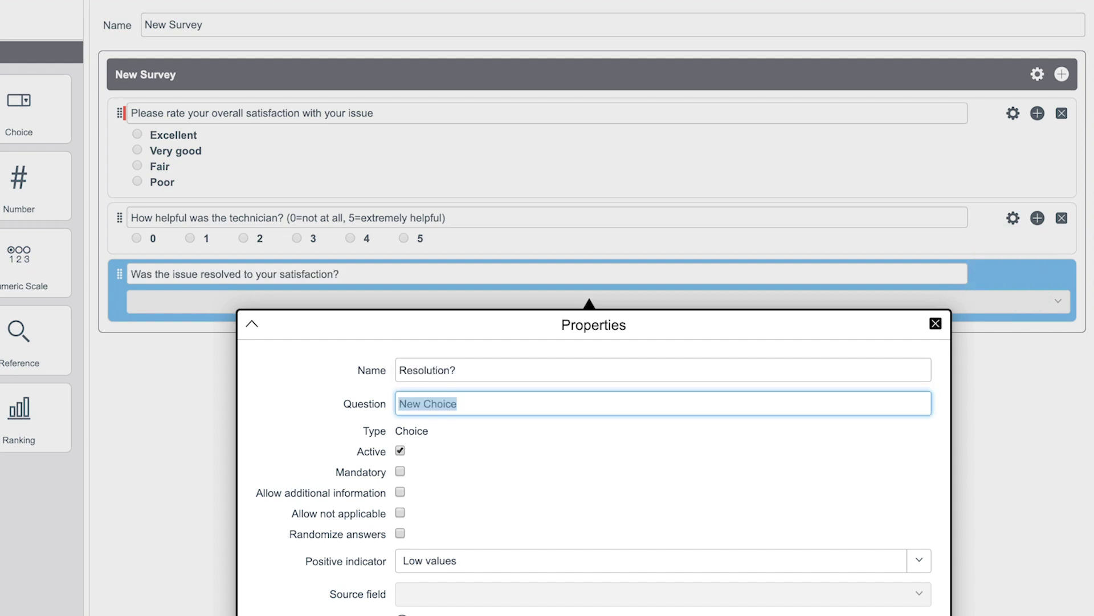
type("Was the issue resolved to your satisfaction?")
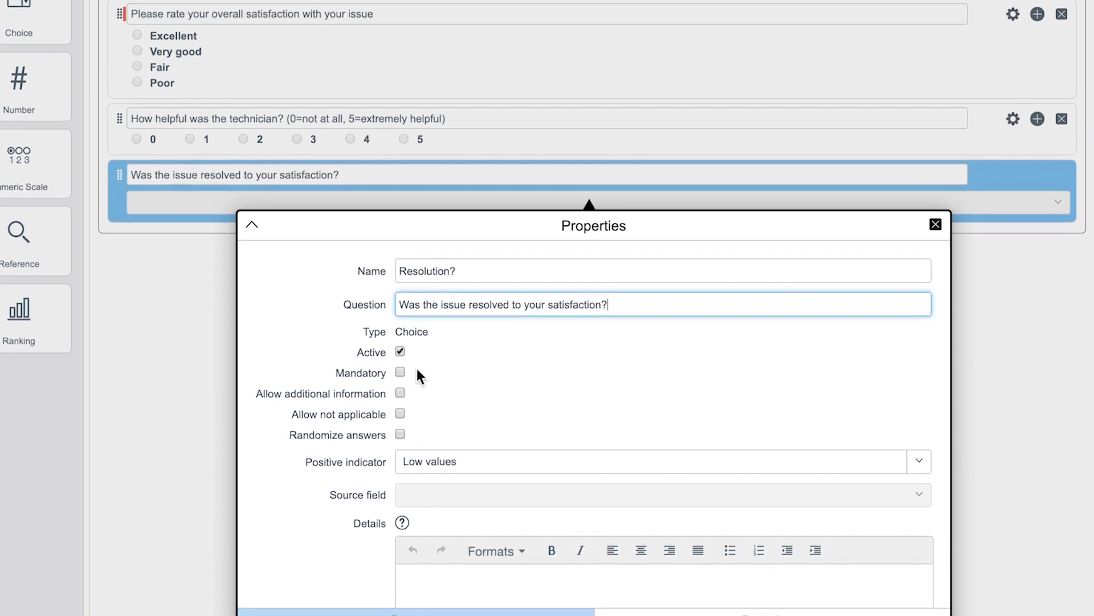
Step: Make the resolution question mandatory with high values treated as positive
left_click(400, 467)
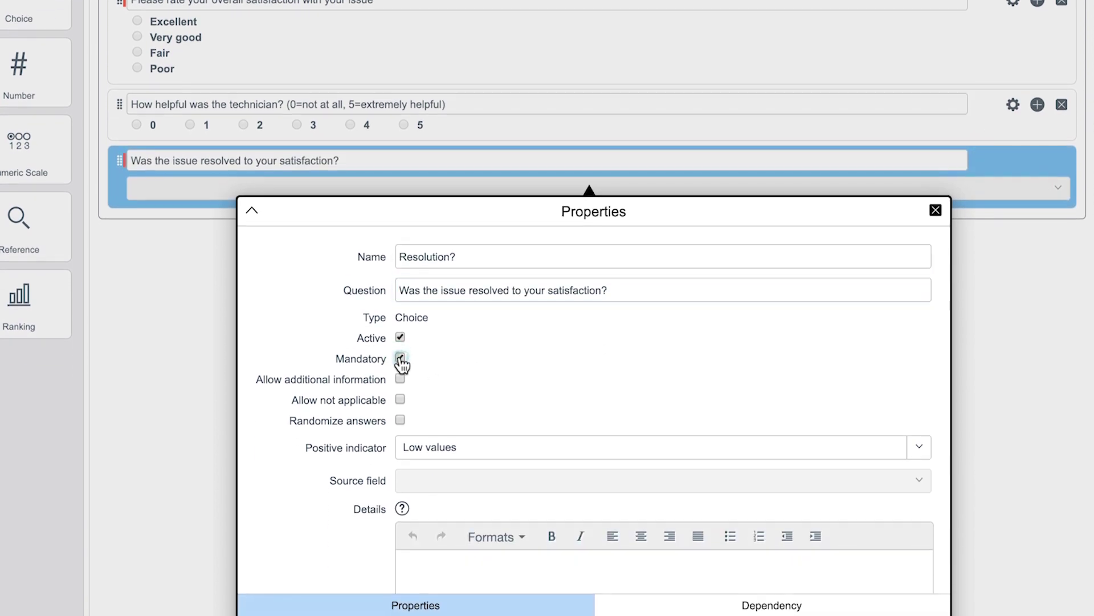
scroll(401, 474, "down", 3)
left_click(422, 336)
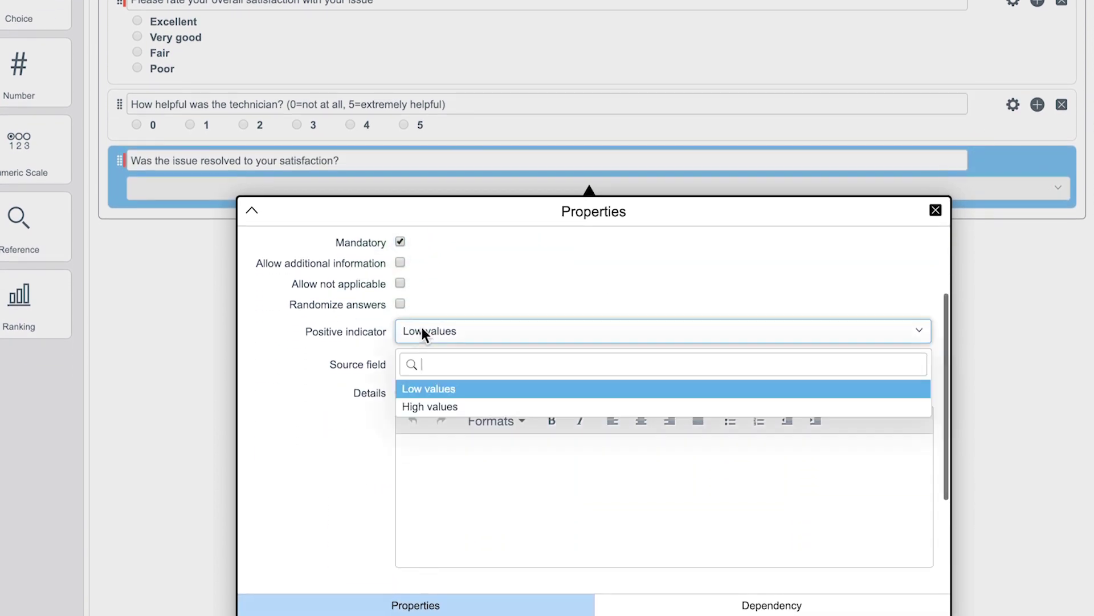
left_click(428, 415)
scroll(430, 413, "down", 3)
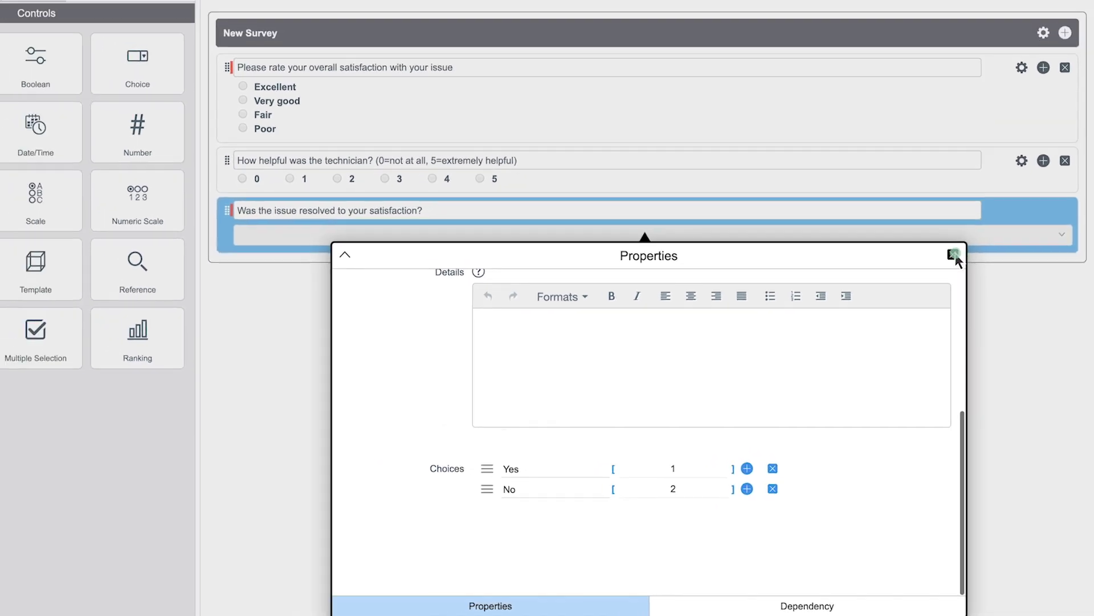
left_click(935, 210)
Step: Add a multiline 'Comments' text question asking 'Any additional comments?' at the end
left_click_drag(50, 298, 344, 312)
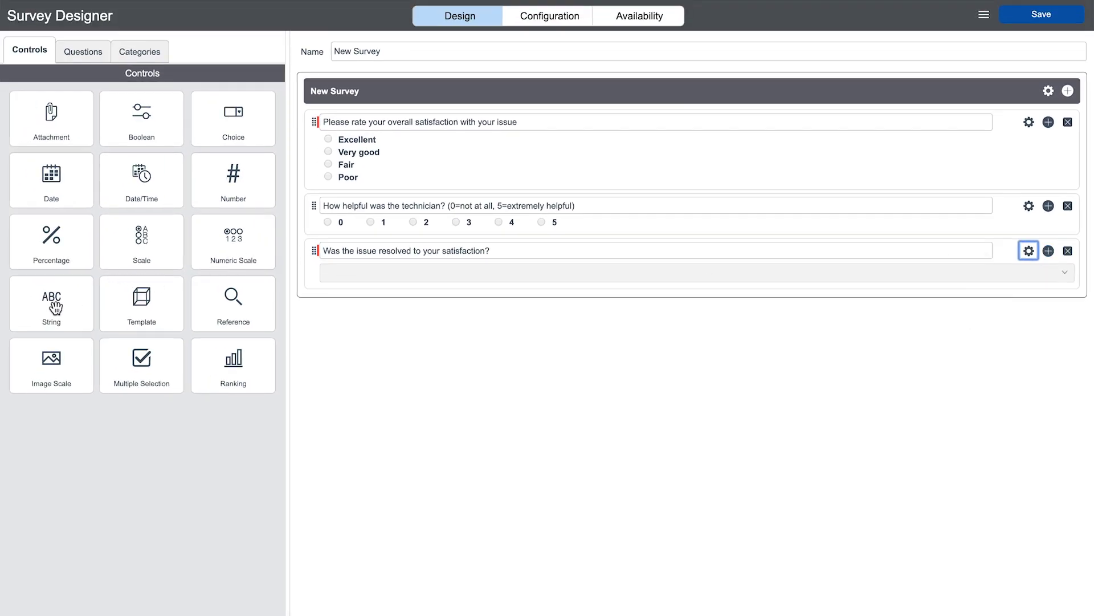
left_click_drag(198, 306, 695, 316)
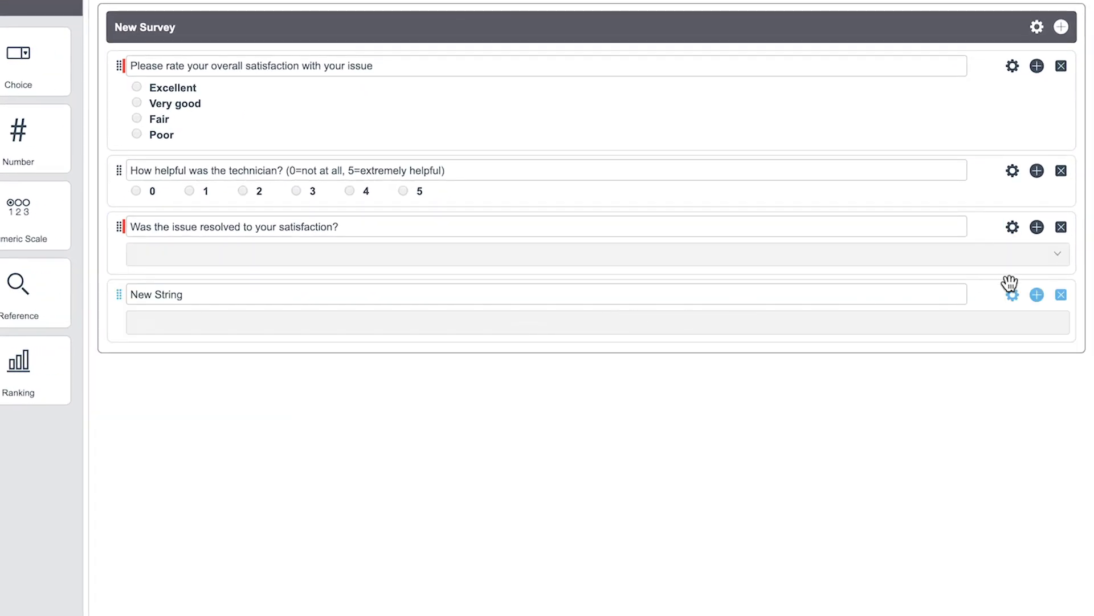
left_click(1016, 295)
type("Comments")
key("Tab")
type("Any additional comments?")
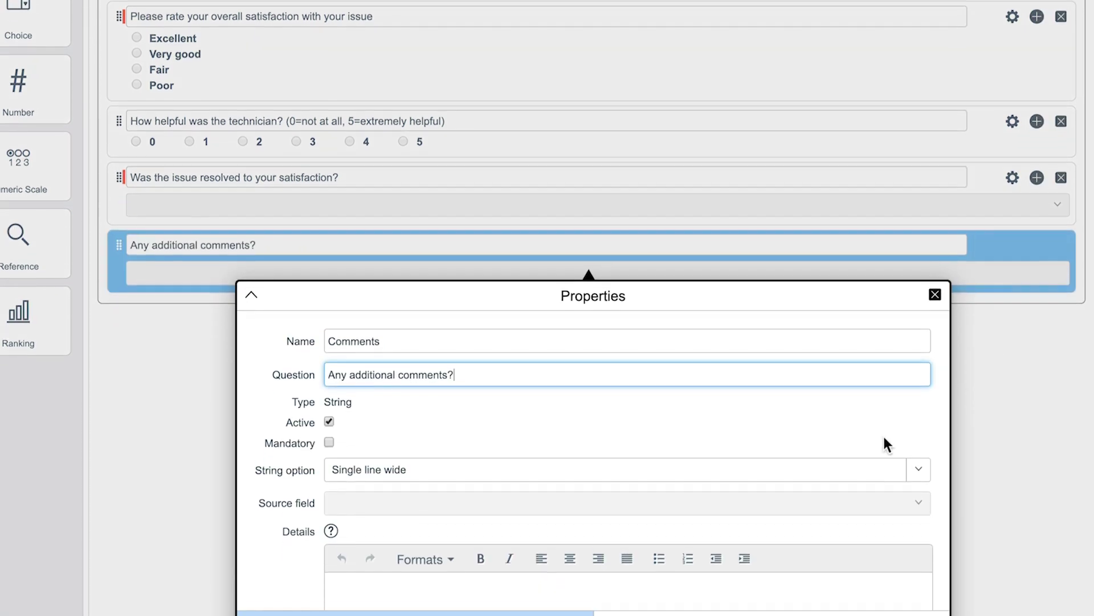
left_click(871, 468)
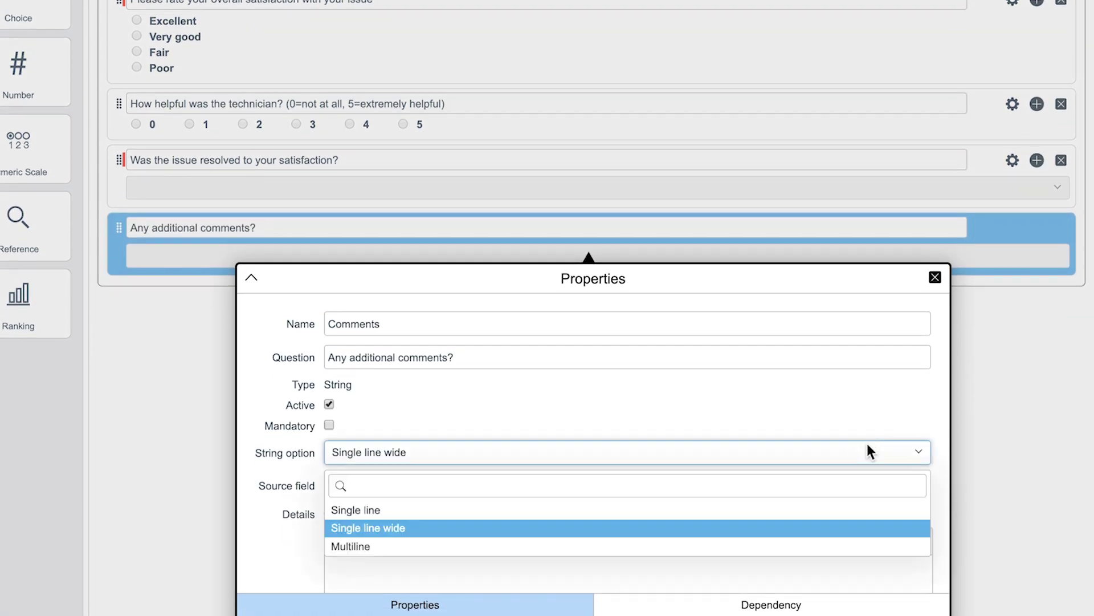
left_click(836, 562)
left_click(936, 279)
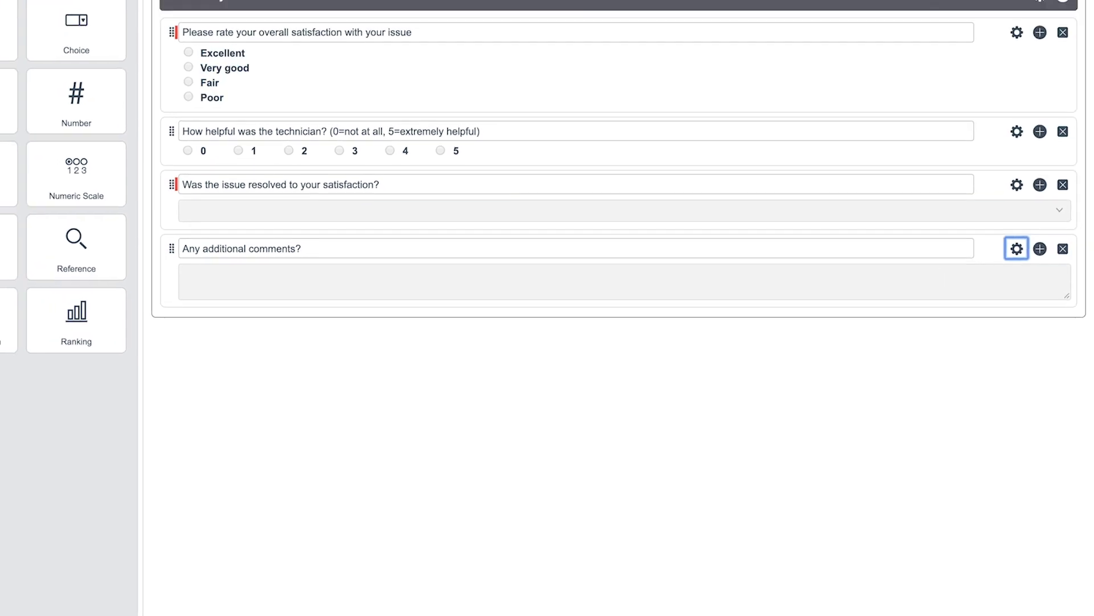
Step: Rename the survey to 'Safety Survey'
left_click(393, 8)
type("Safety Survey")
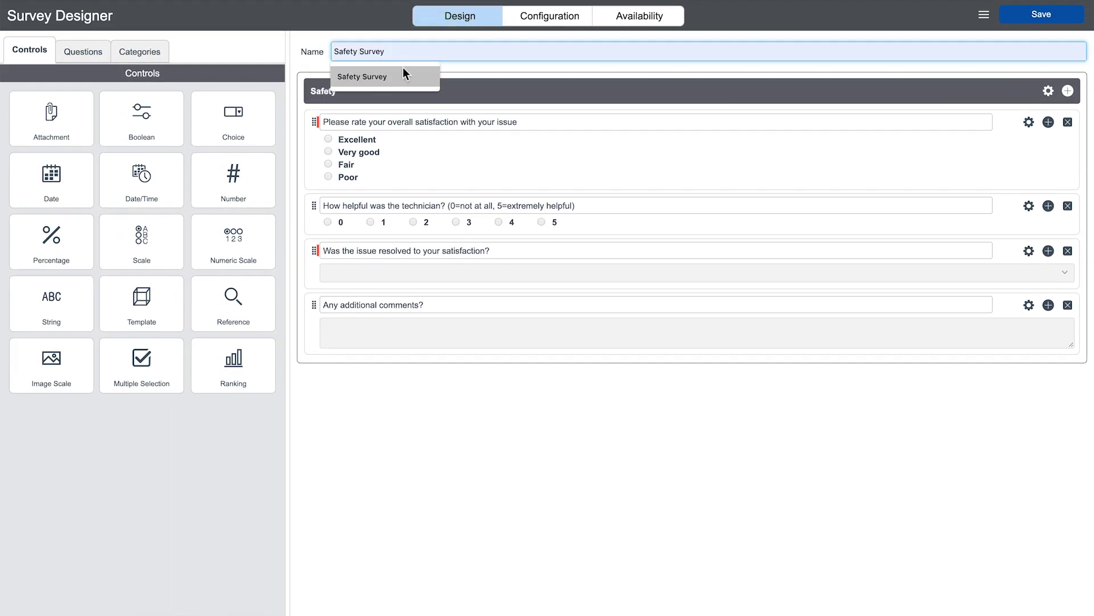
left_click(399, 74)
Step: Add the introduction 'The safety department appreciates your feedback' and end note 'Thank you for taking our survey'
left_click(539, 15)
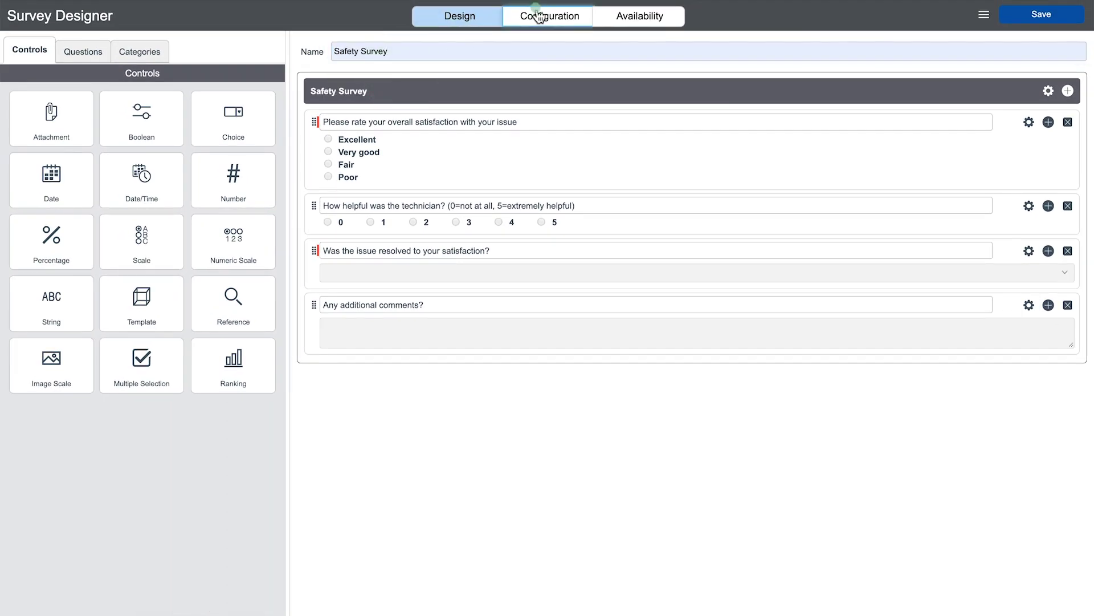
left_click(345, 220)
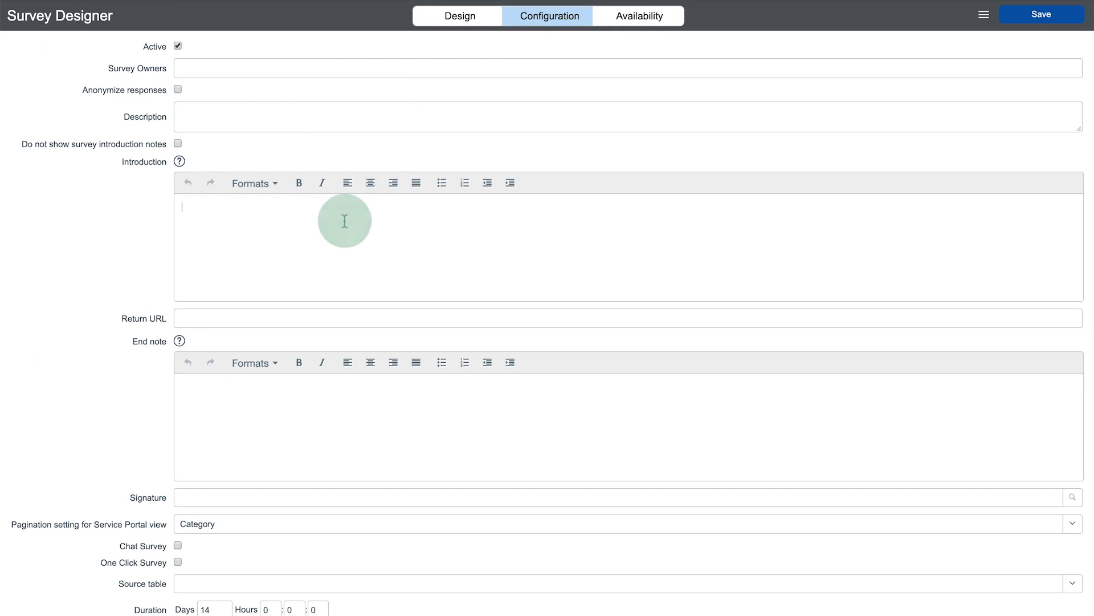
type("The safety department appreciates your feedback")
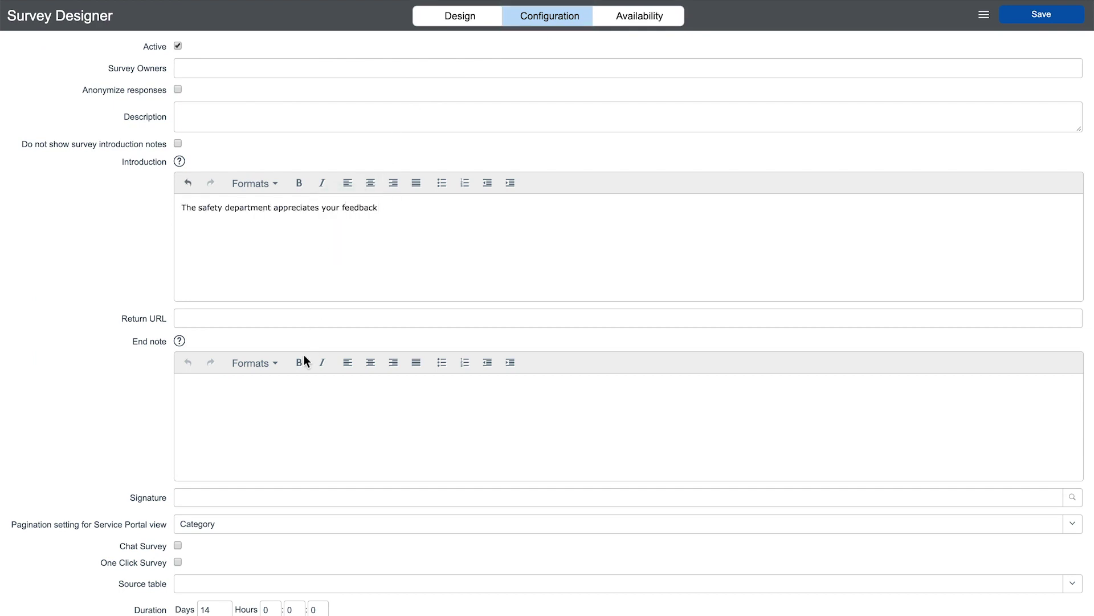
left_click(289, 403)
type("Thank you for taking our ")
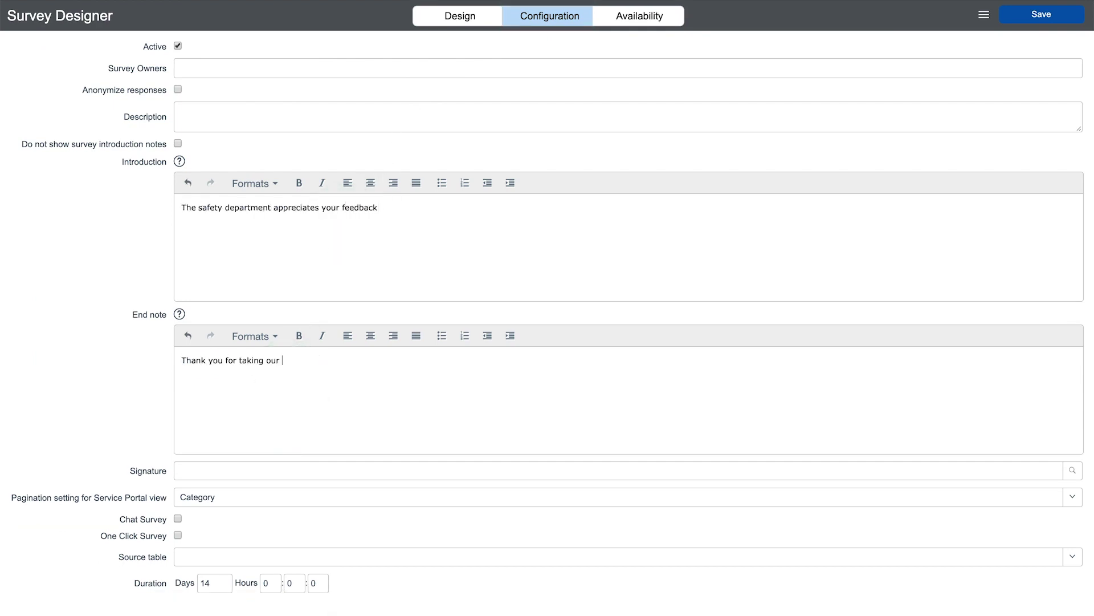
type("survey")
left_click(632, 17)
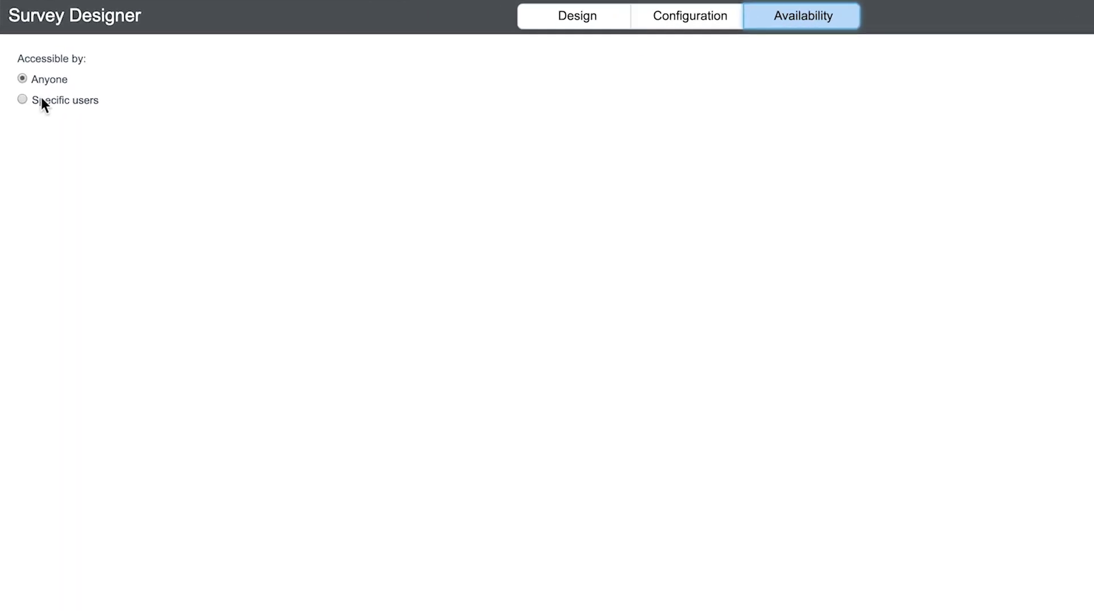
Step: Set Accessible by to Anyone and Save and Publish the Safety Survey
left_click(22, 100)
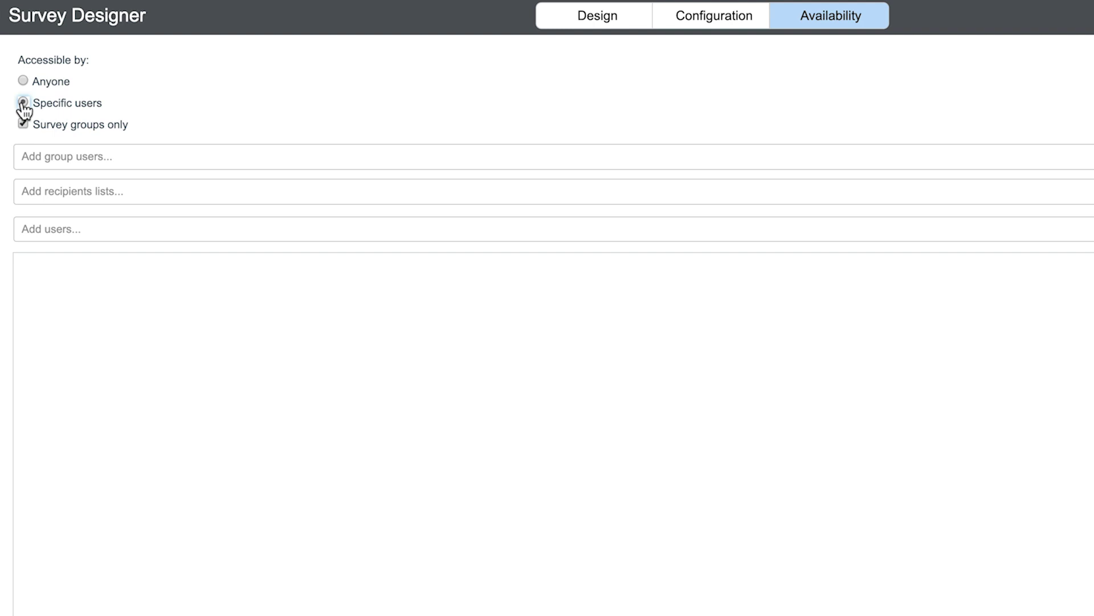
left_click(23, 81)
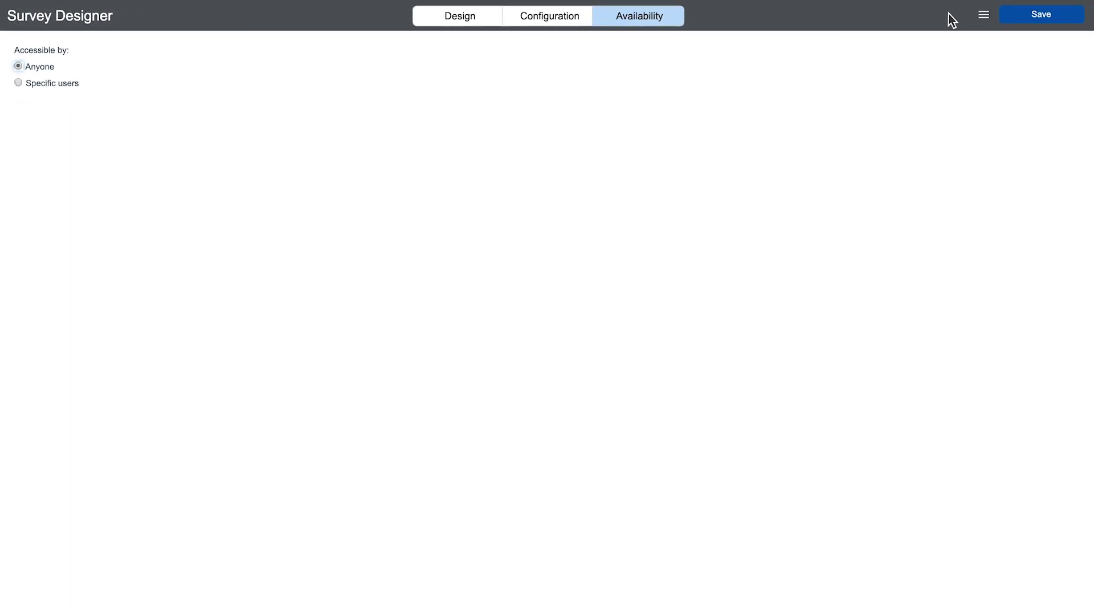
left_click(983, 14)
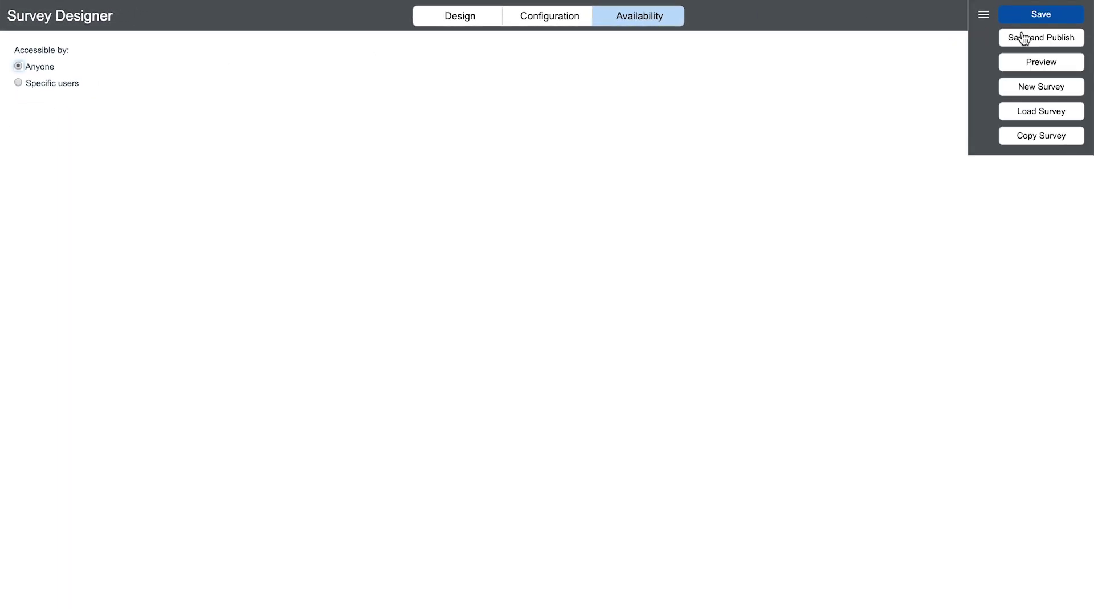
left_click(1029, 40)
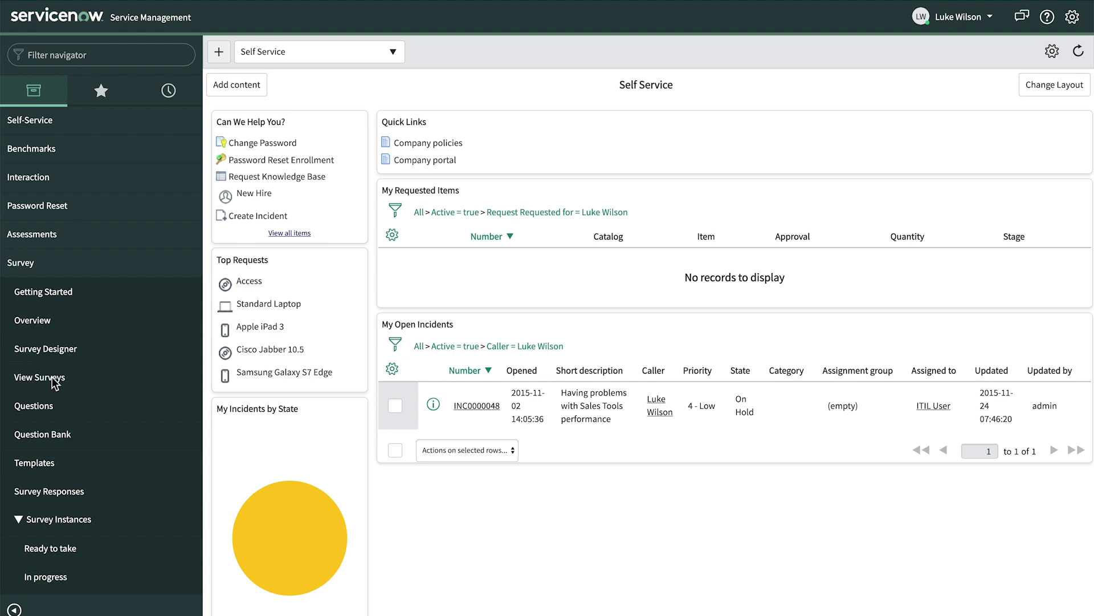
Step: Open View Surveys to list the 14 active surveys
left_click(52, 381)
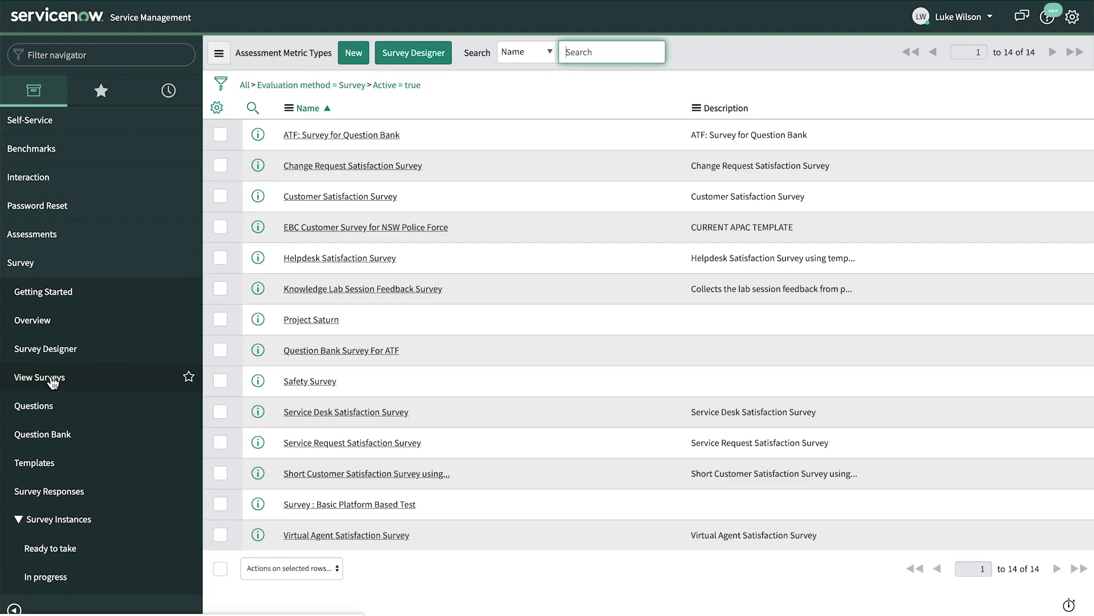
Step: Open the Safety Survey and create a new record under Trigger Conditions
left_click(296, 383)
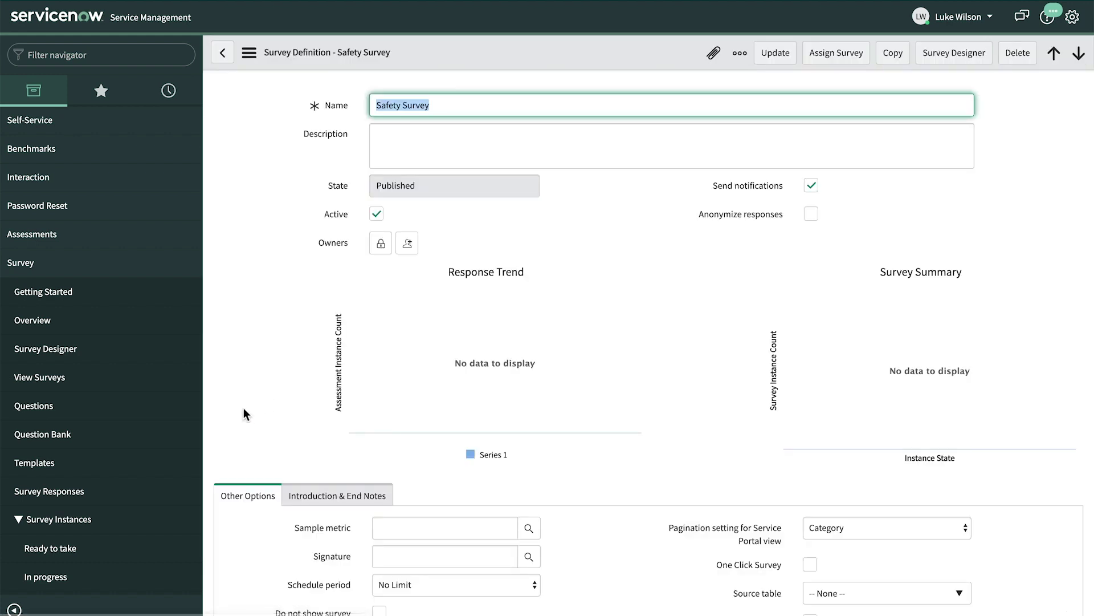
scroll(244, 408, "down", 6)
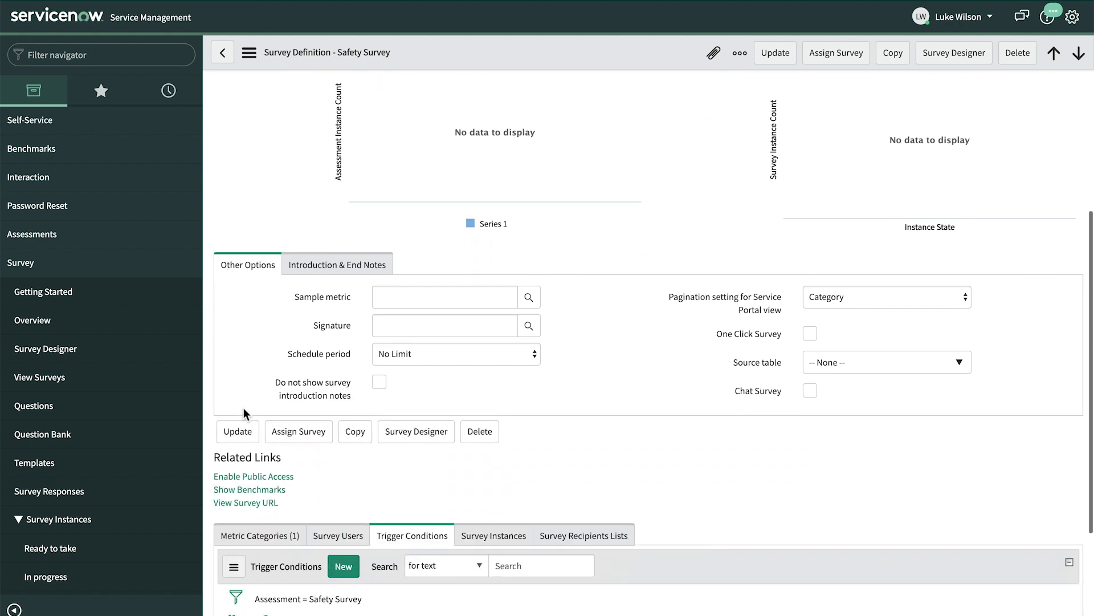
left_click(344, 452)
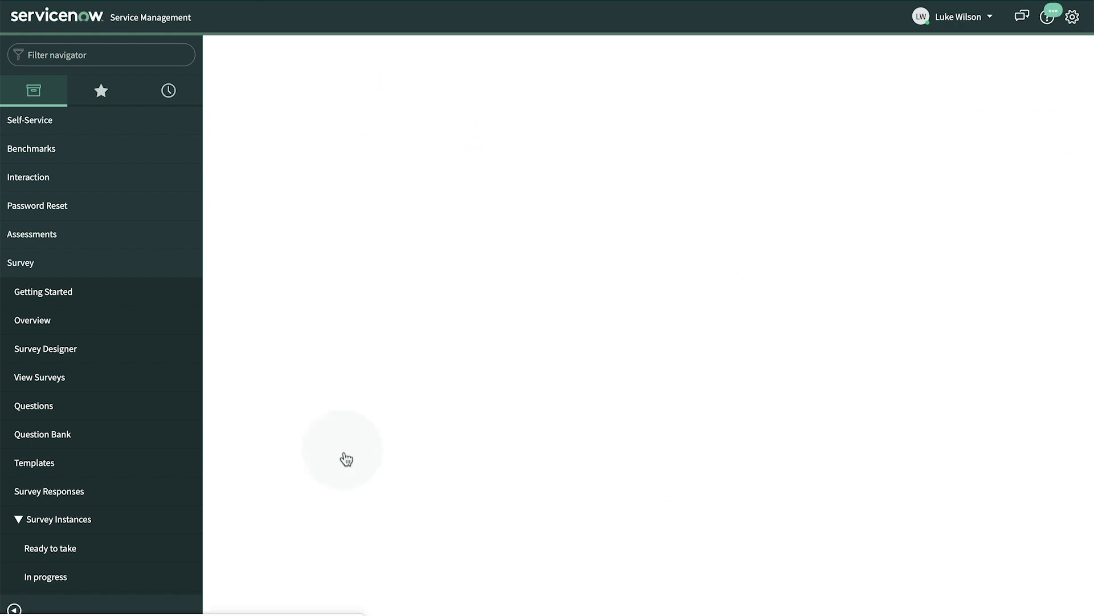
Step: Set the trigger table to Issue, sending the survey to the Opened by user
left_click(422, 135)
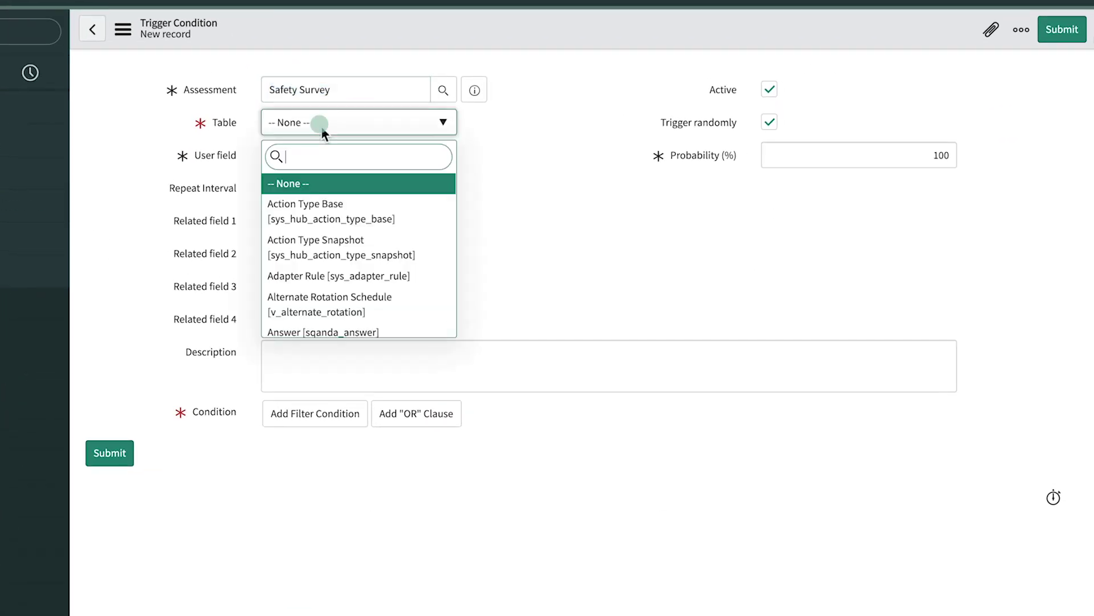
type("issue")
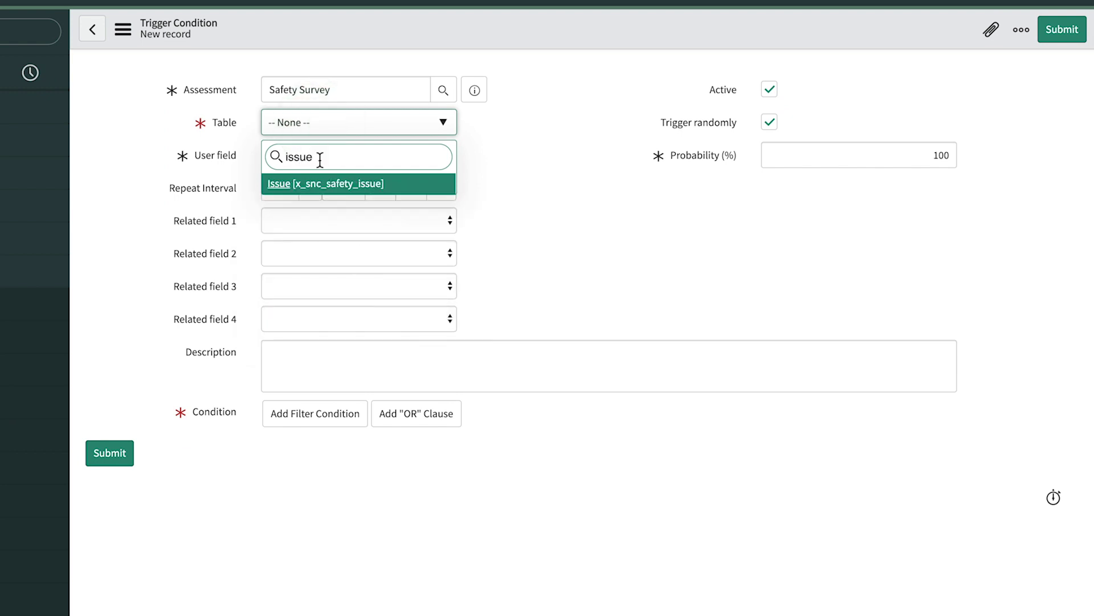
left_click(326, 183)
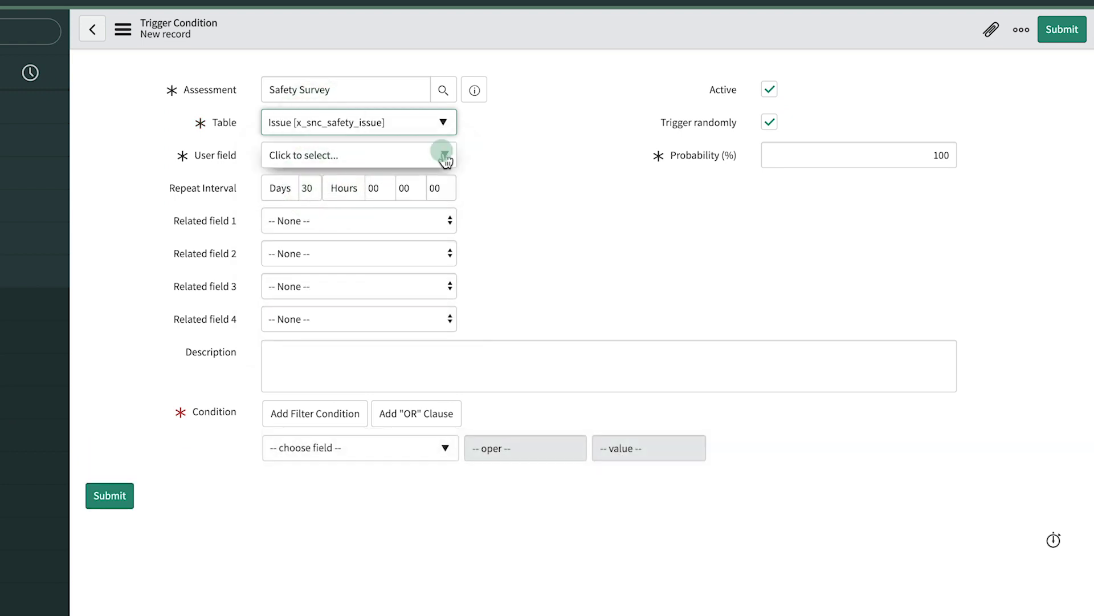
left_click(444, 154)
left_click(496, 155)
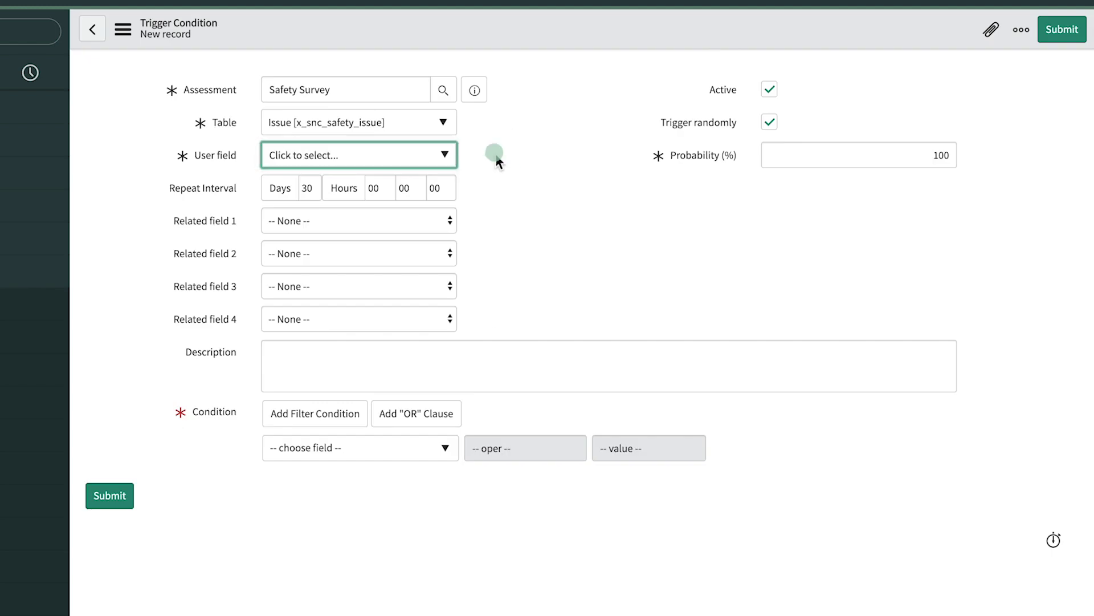
left_click(312, 197)
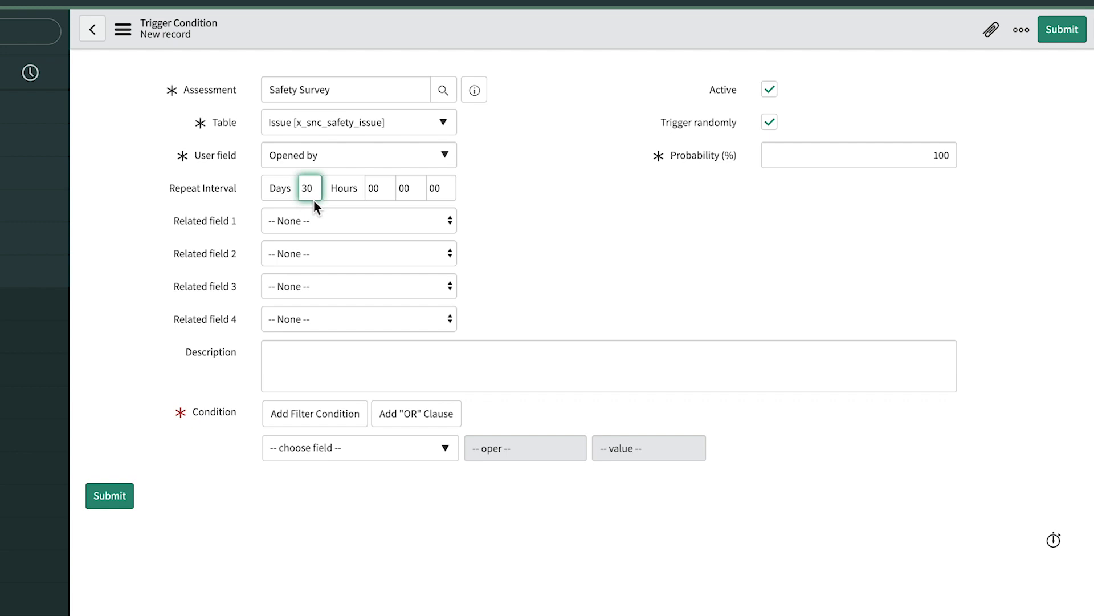
Step: Add the condition State is Complete and submit the trigger condition
left_click(332, 450)
type("state")
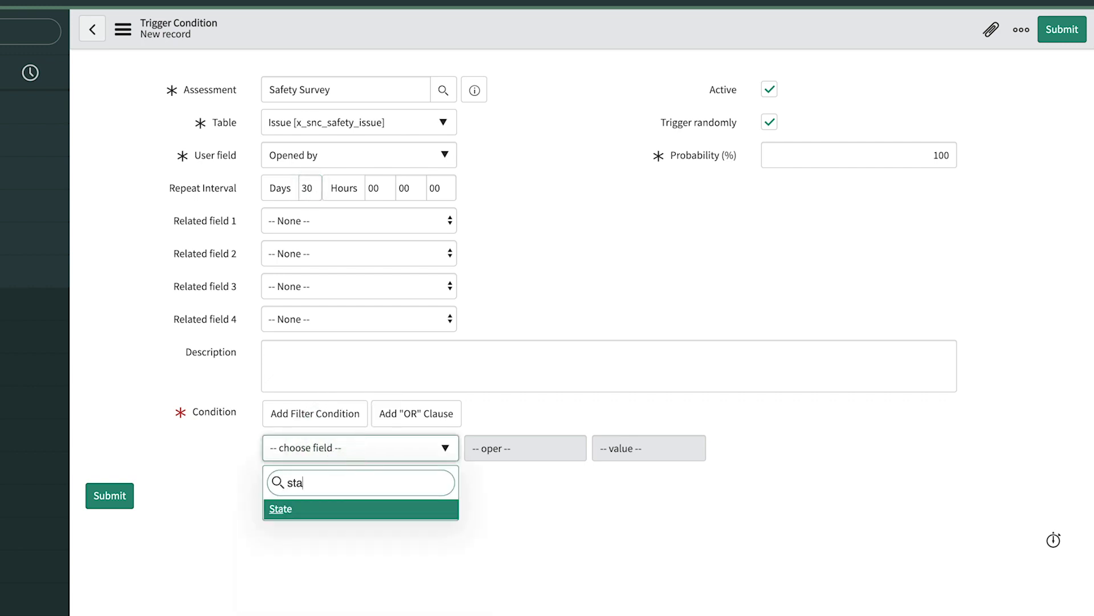
left_click(328, 510)
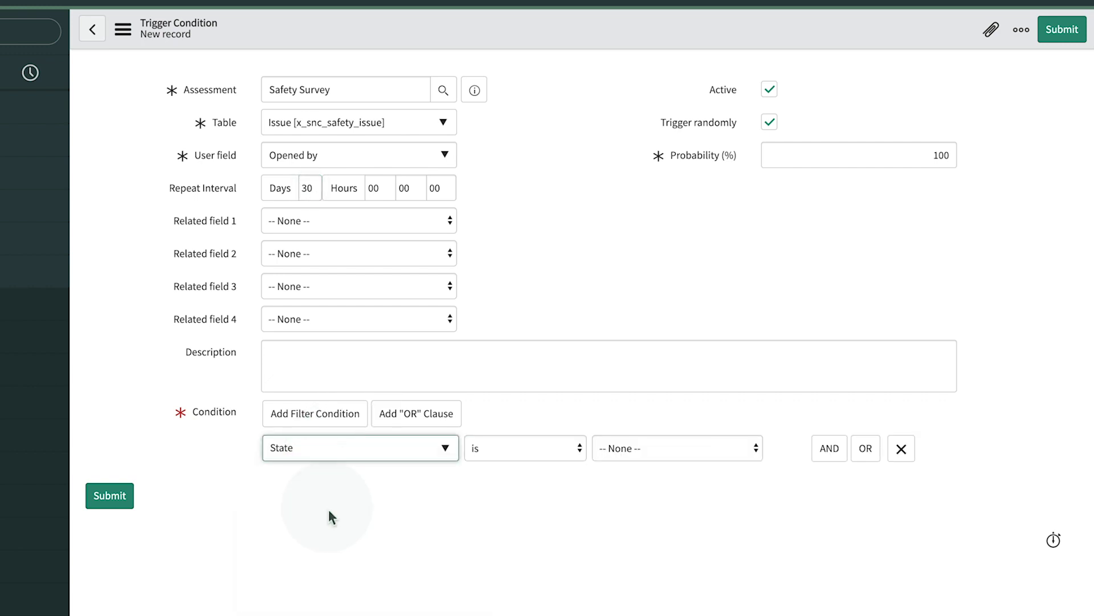
left_click(604, 448)
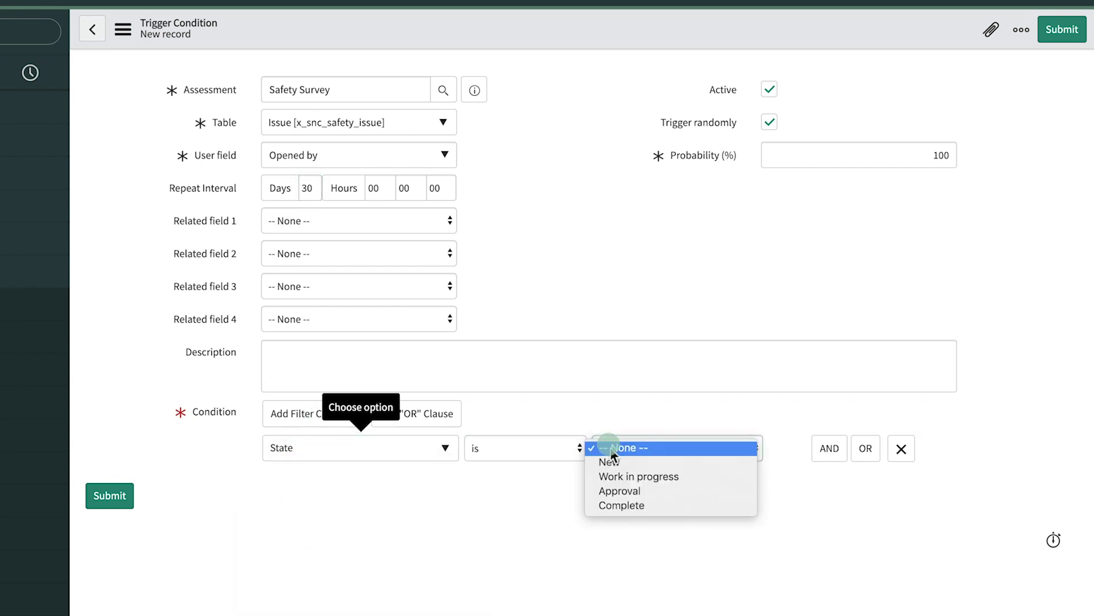
left_click(618, 505)
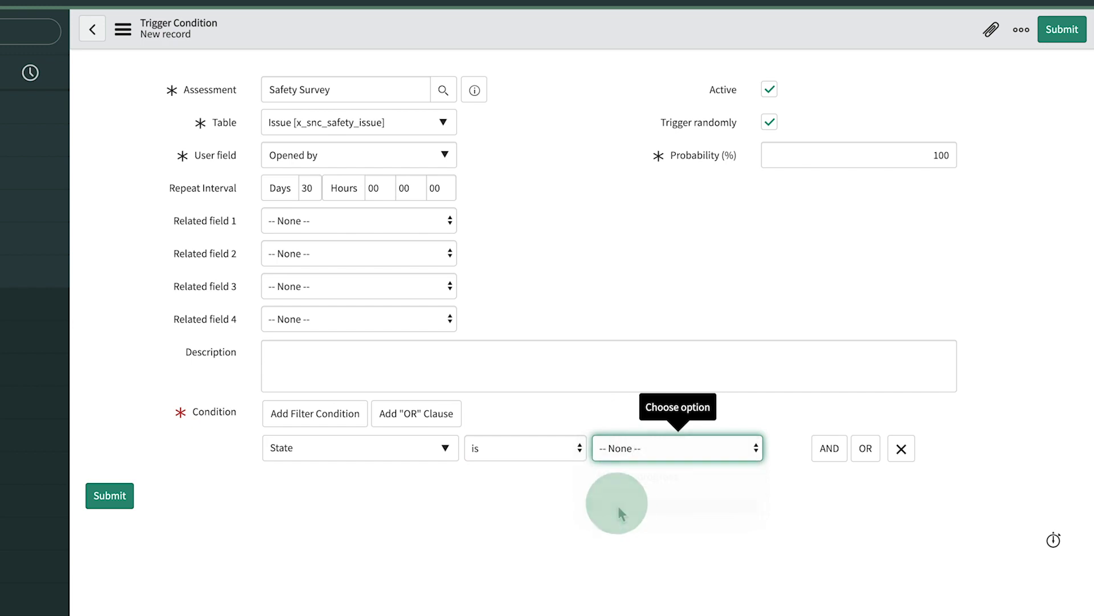
left_click(127, 501)
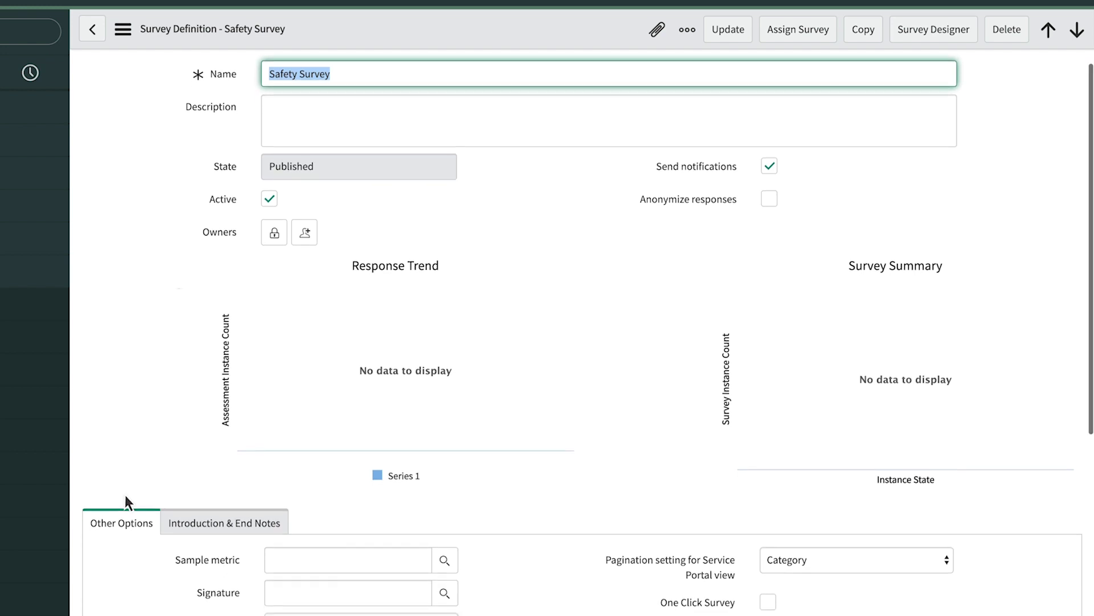
Step: Display and select the Safety Survey's URL, then close the URL notice
scroll(124, 493, "down", 5)
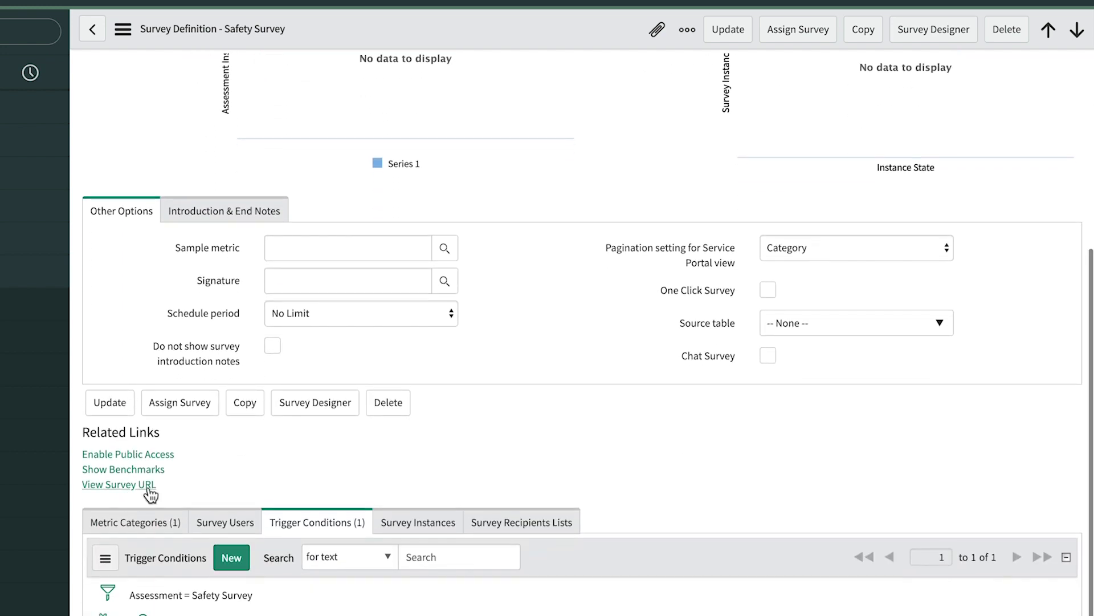
left_click(148, 484)
left_click(488, 120)
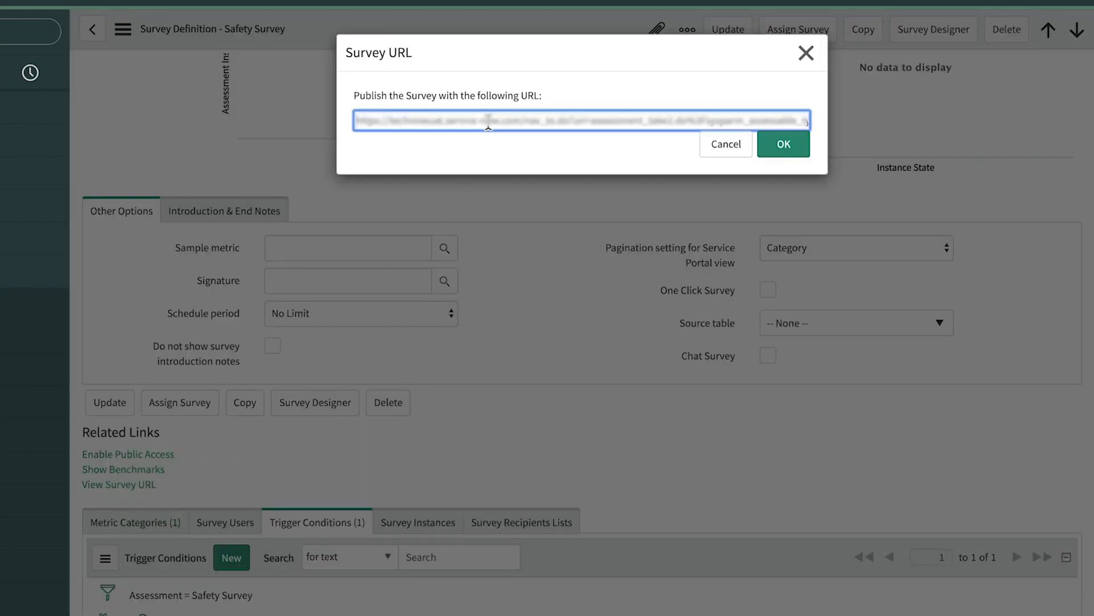
left_click(784, 144)
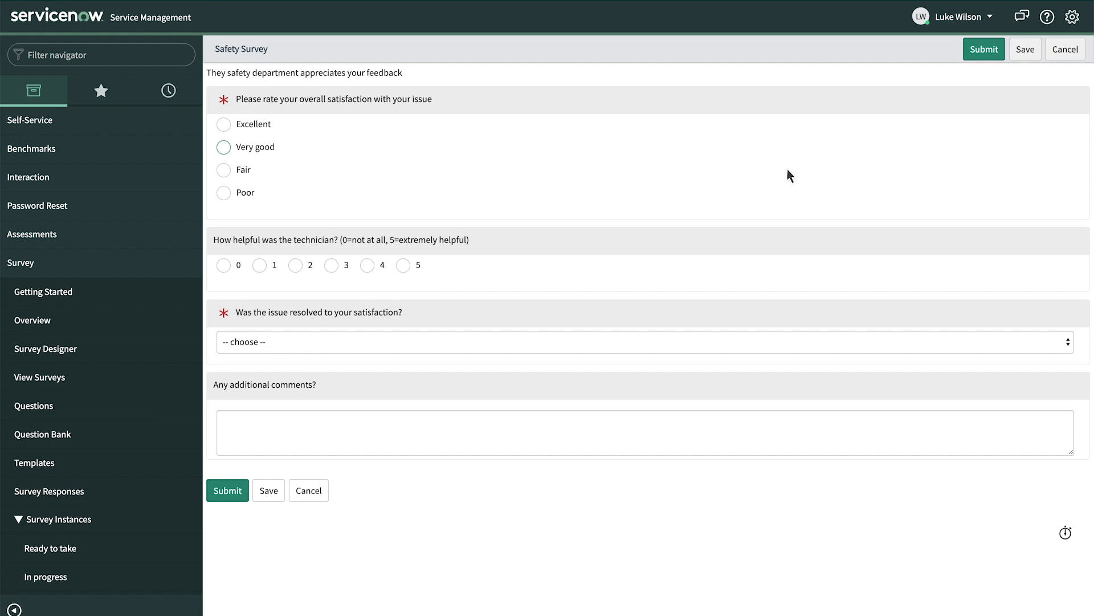
Step: Reopen the Safety Survey from View Surveys and display its scorecard results
left_click(53, 383)
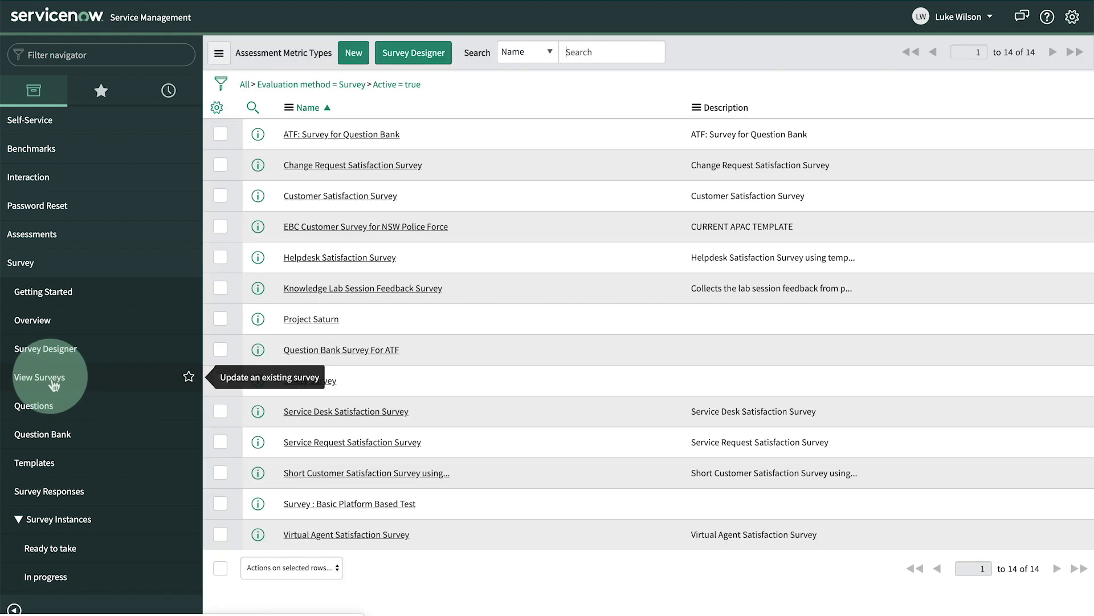
left_click(290, 380)
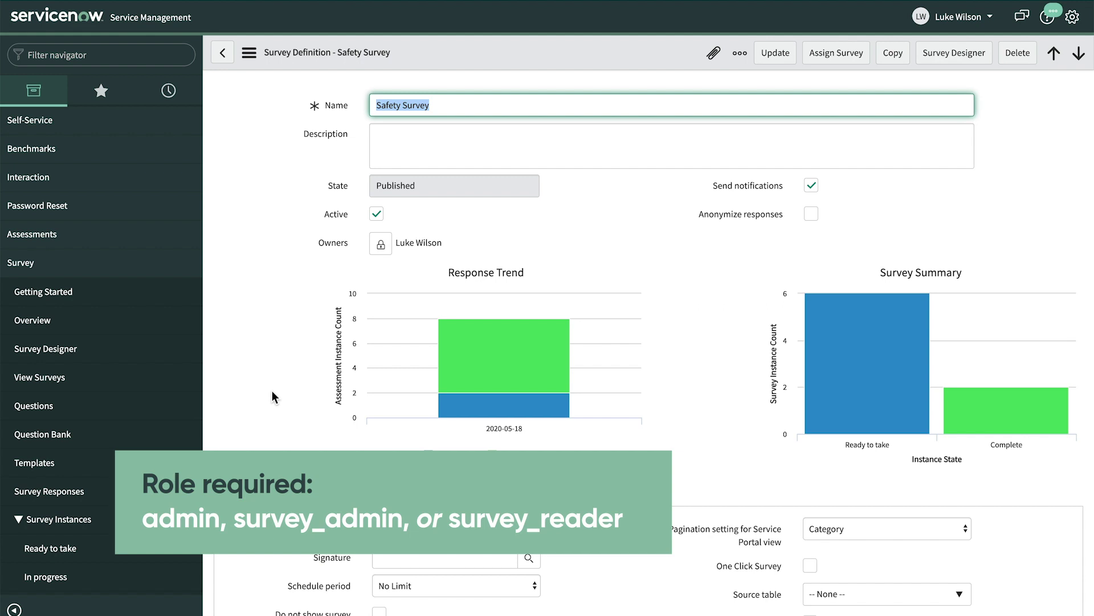
scroll(272, 391, "down", 1)
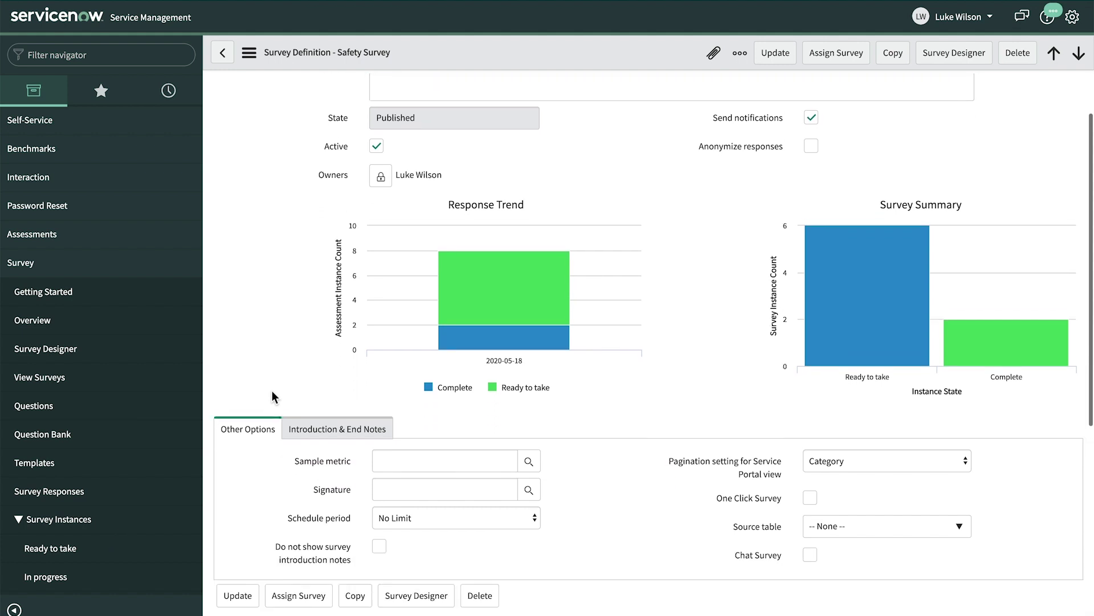
scroll(272, 391, "down", 3)
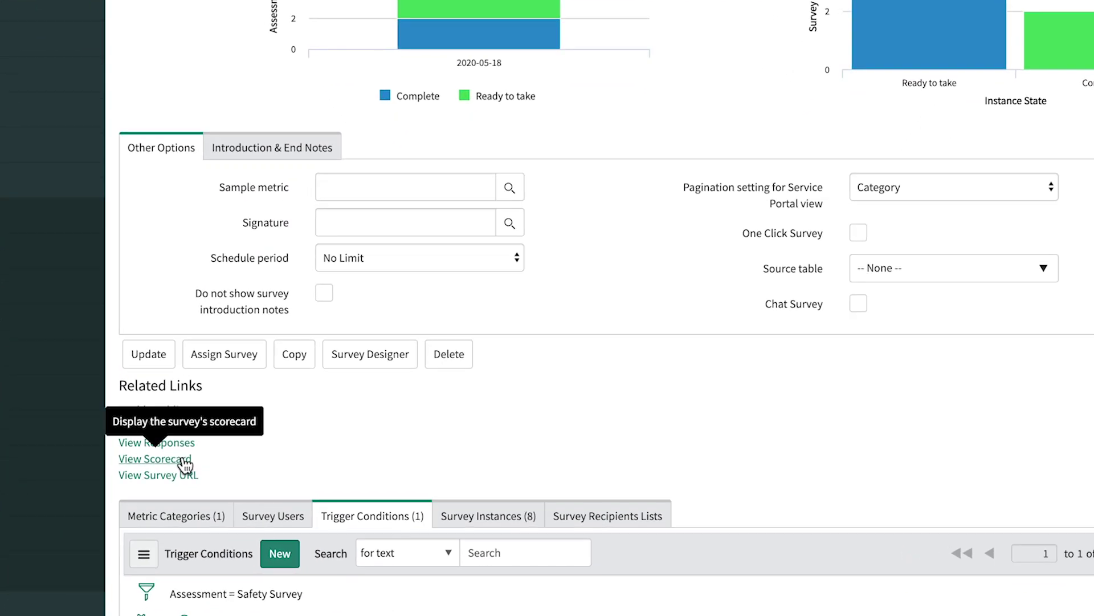
left_click(183, 459)
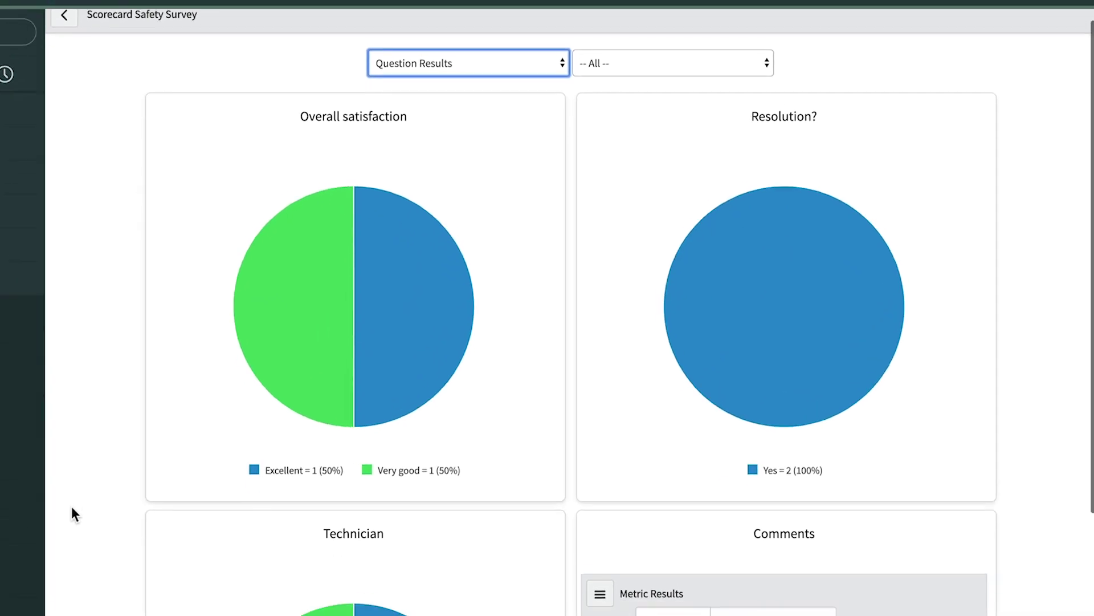
scroll(71, 513, "down", 4)
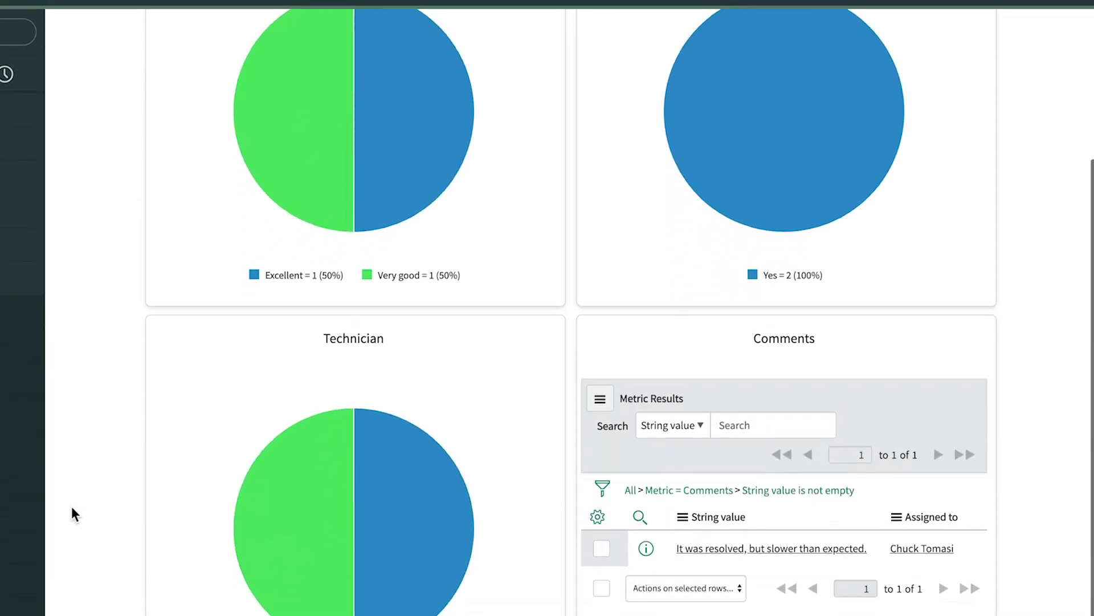
scroll(70, 506, "up", 5)
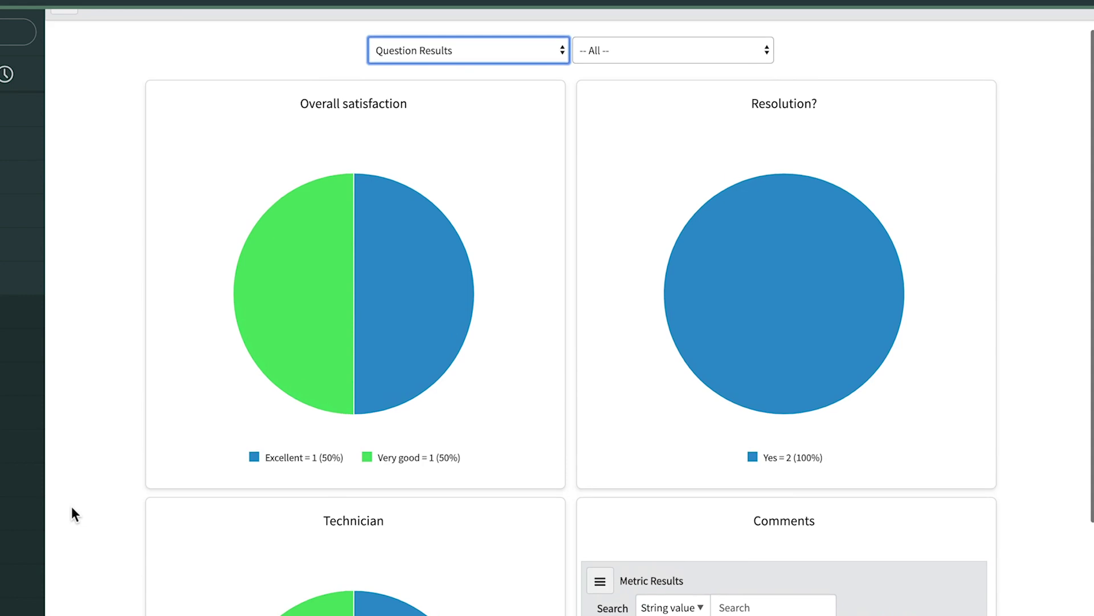
scroll(71, 506, "up", 1)
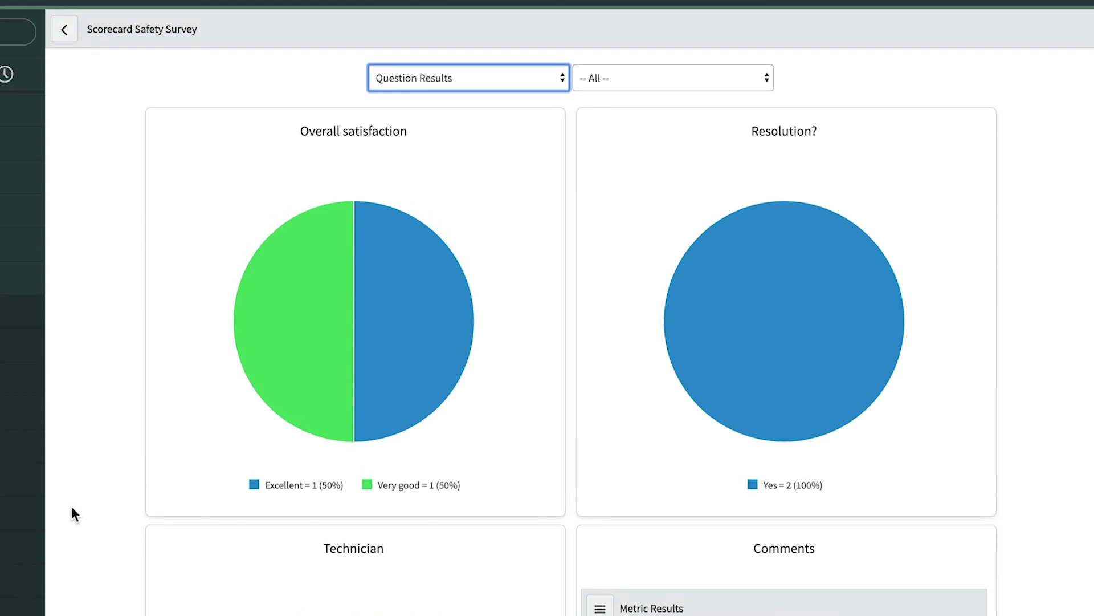